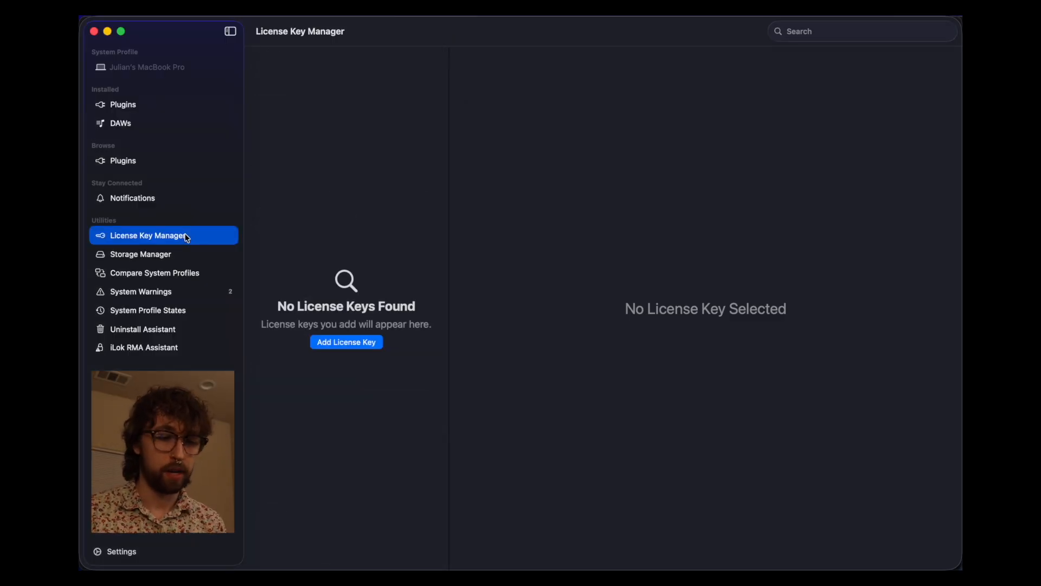
# - Start a new license key entry in the empty License Key Manager
pyautogui.click(332, 343)
# - Choose FabFilter Pro-Q 4 as the plugin and enter its license key
pyautogui.write('Fab')
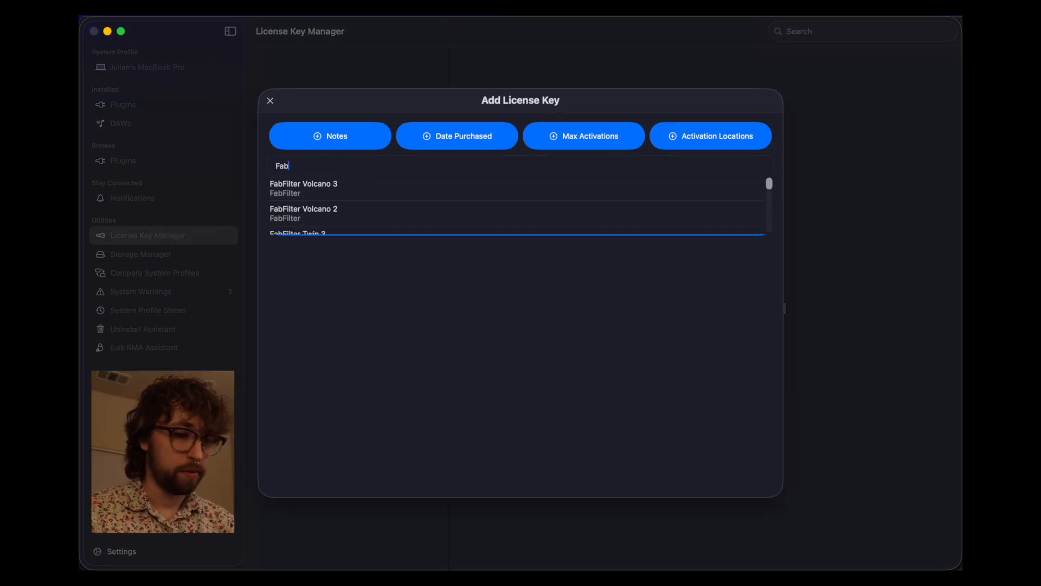
pyautogui.write('filter Pro-Q 4')
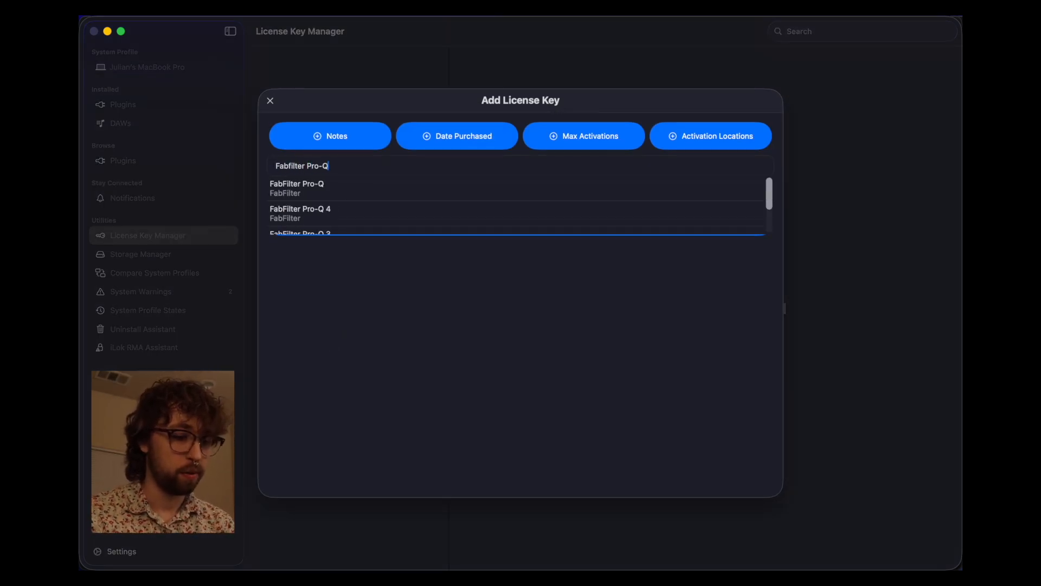
pyautogui.click(337, 201)
pyautogui.write('asudifyoiquwerhjkwjad,zxmcvbnjhtoqieurytoiu37849562379845')
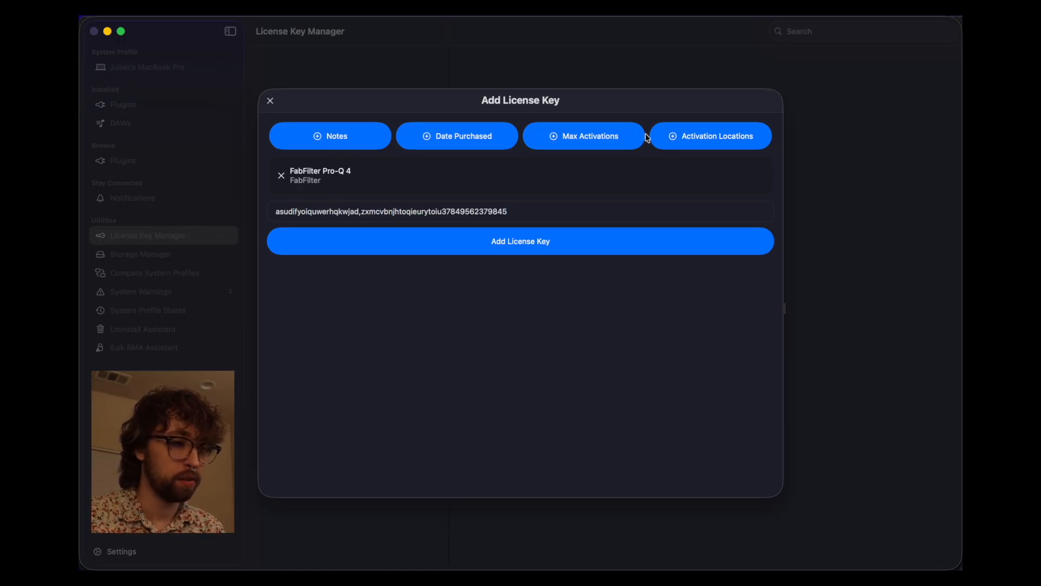
# - Add a Sweetwater purchase note, purchase date 10/1/2025, 3 maximum activations and activation locations
pyautogui.click(363, 136)
pyautogui.press('super+v')
pyautogui.click(421, 148)
pyautogui.click(340, 275)
pyautogui.write('10')
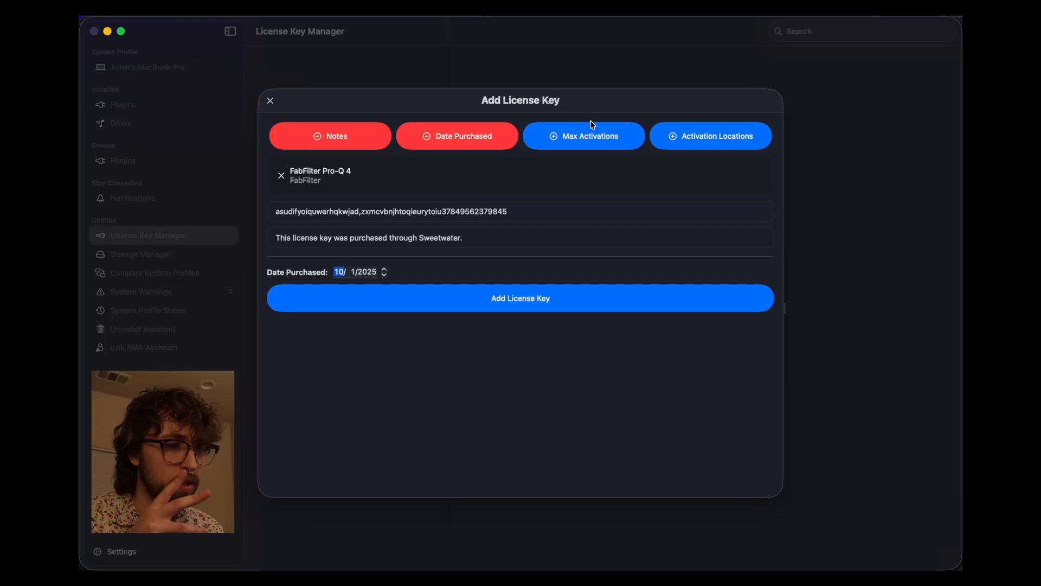
pyautogui.click(590, 132)
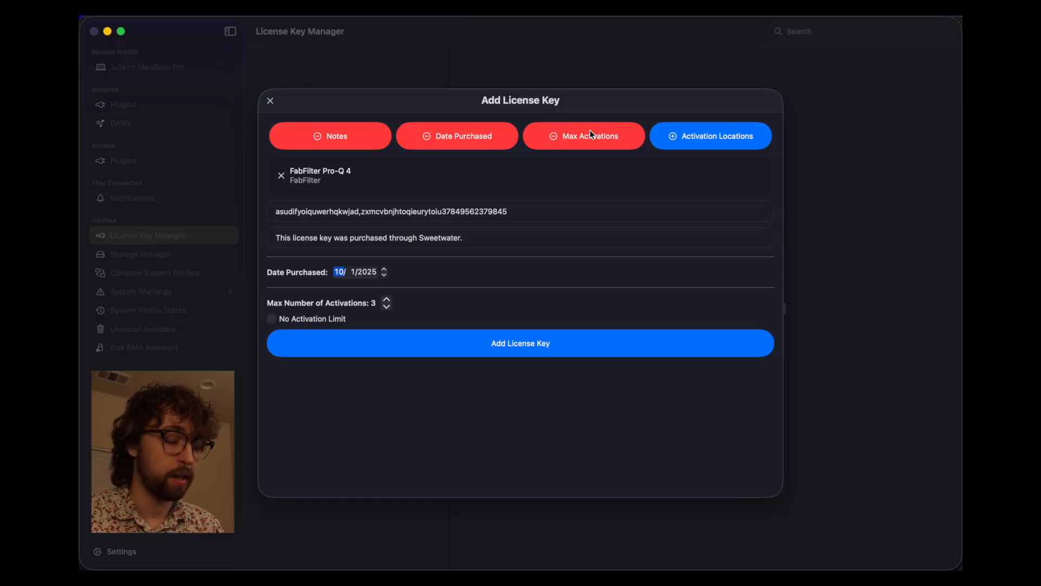
pyautogui.click(660, 135)
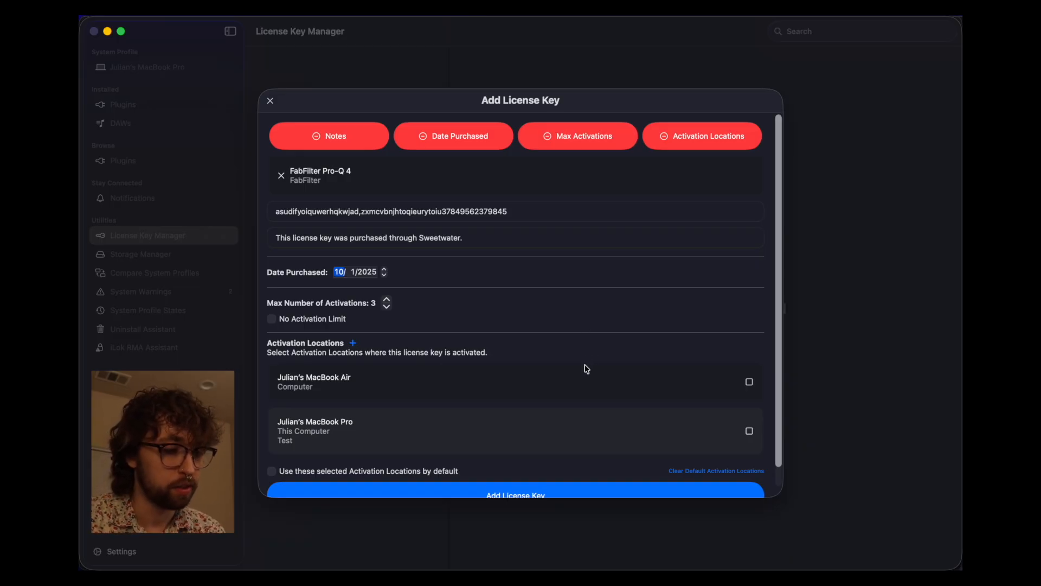
# - Assign the MacBook Pro, then add an iLok2 Dongle location noted as being in Studio B
pyautogui.scroll(-2, 586, 368)
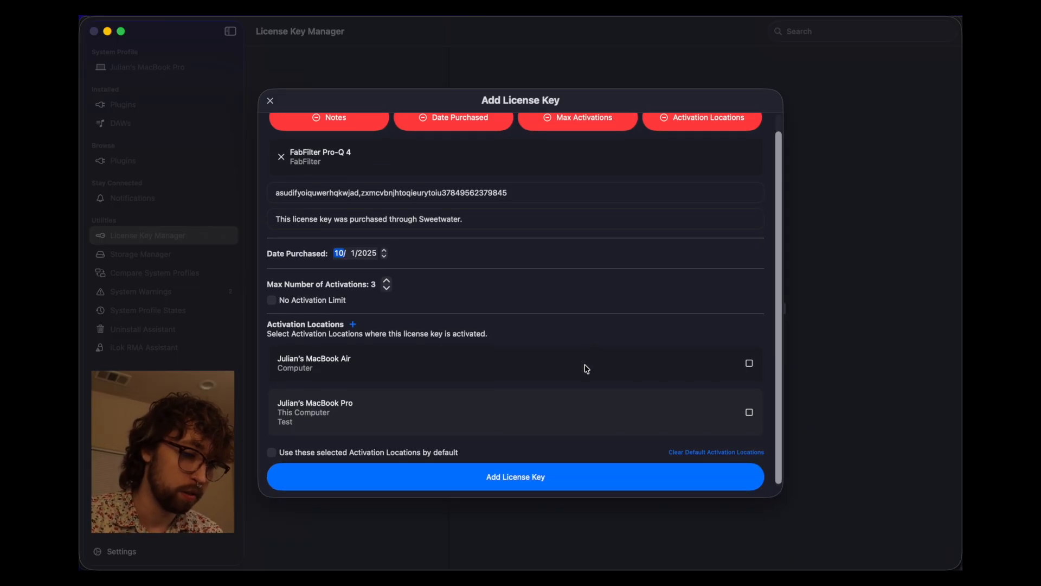
pyautogui.click(749, 412)
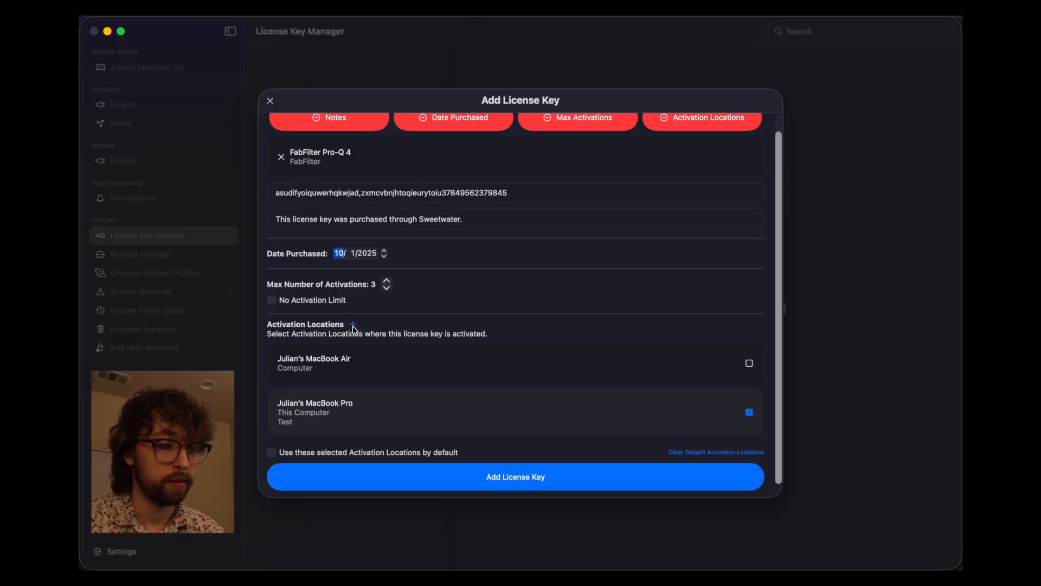
pyautogui.click(354, 325)
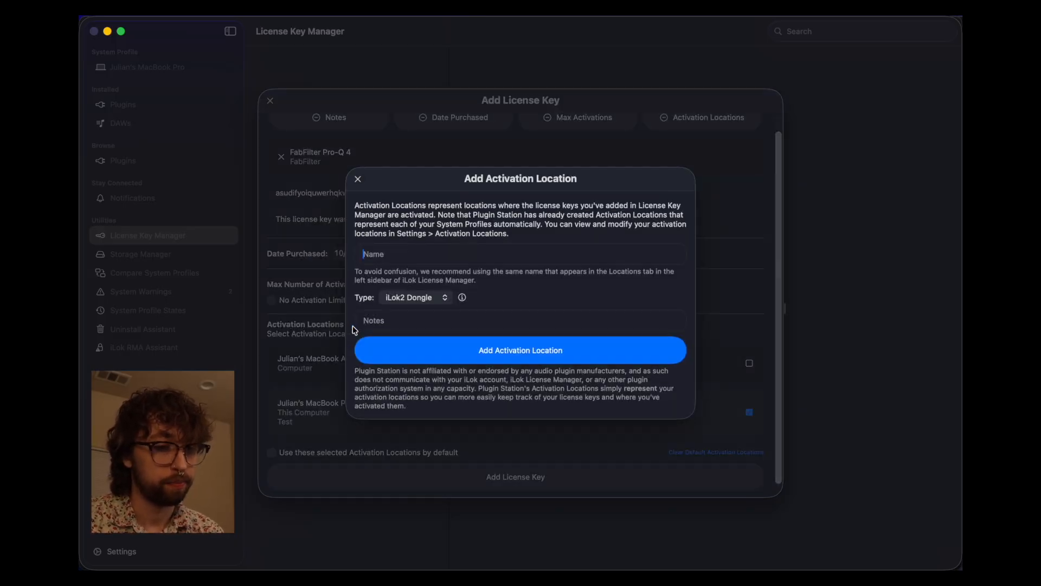
pyautogui.click(382, 253)
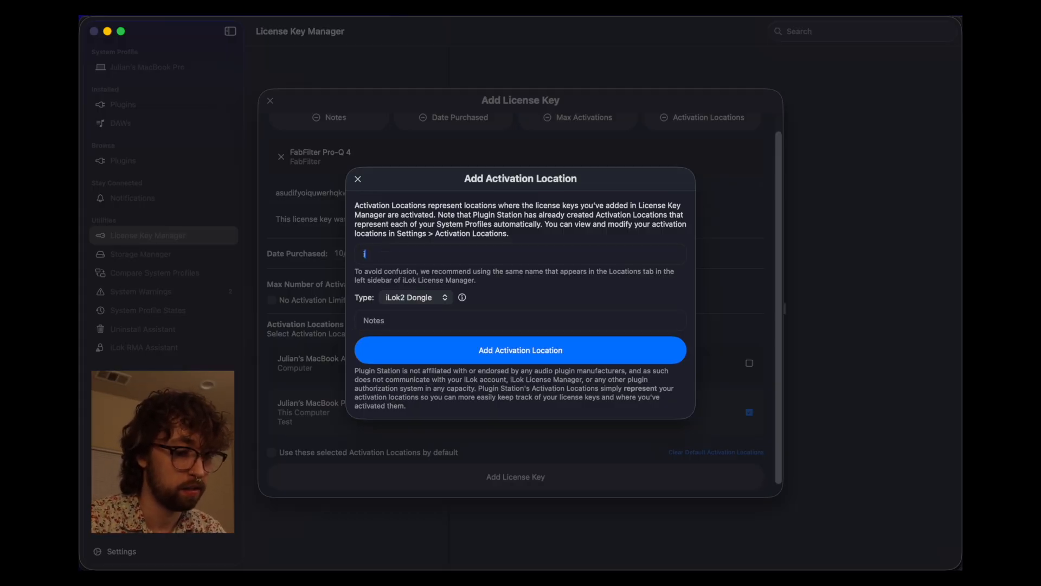
pyautogui.write("Julian's iLok2 Dongle")
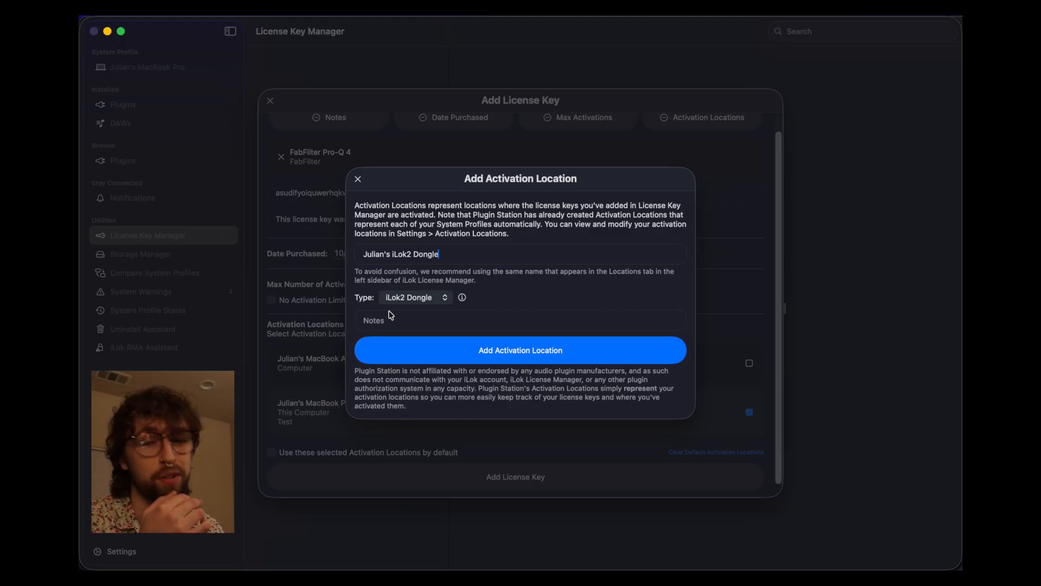
pyautogui.click(463, 298)
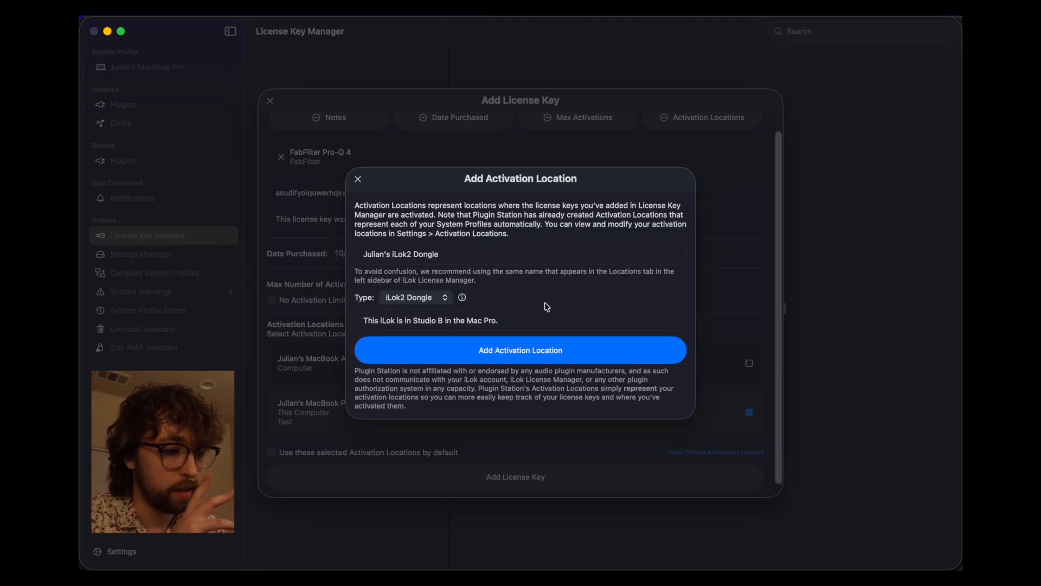
pyautogui.click(549, 349)
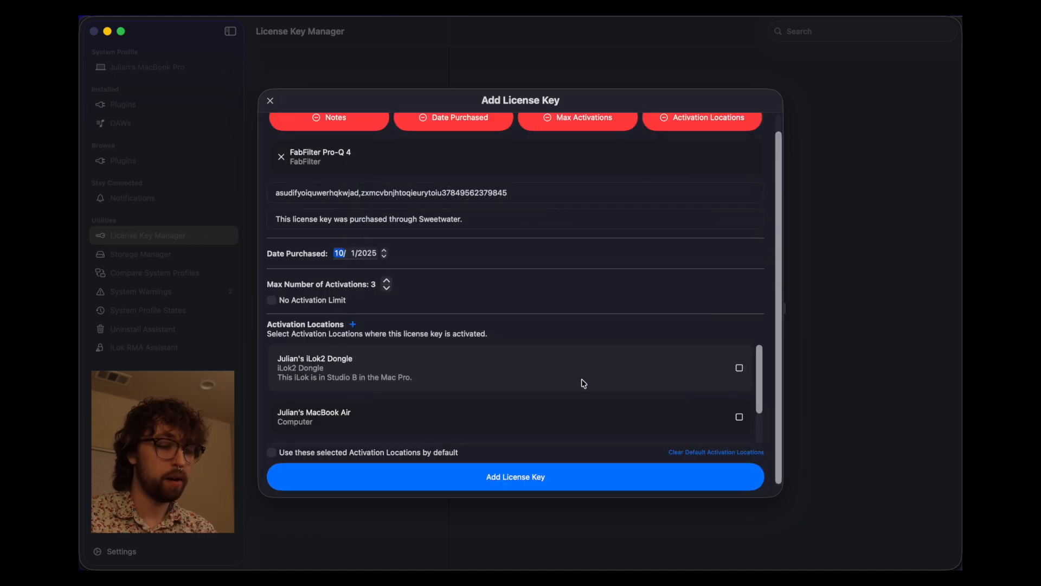
# - Also activate on the iLok2 dongle and save the FabFilter Pro-Q 4 license key
pyautogui.click(739, 369)
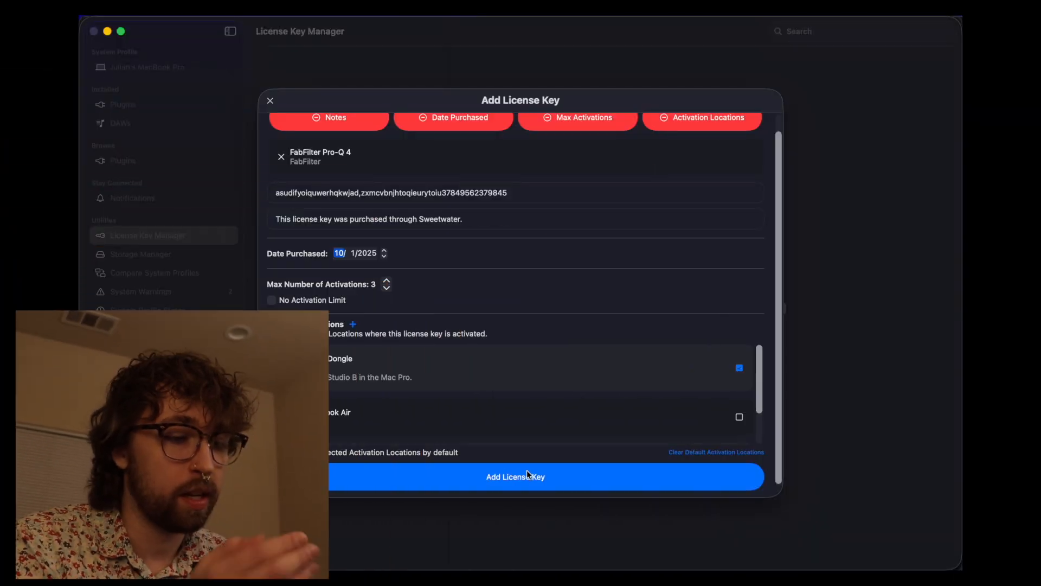
pyautogui.click(538, 471)
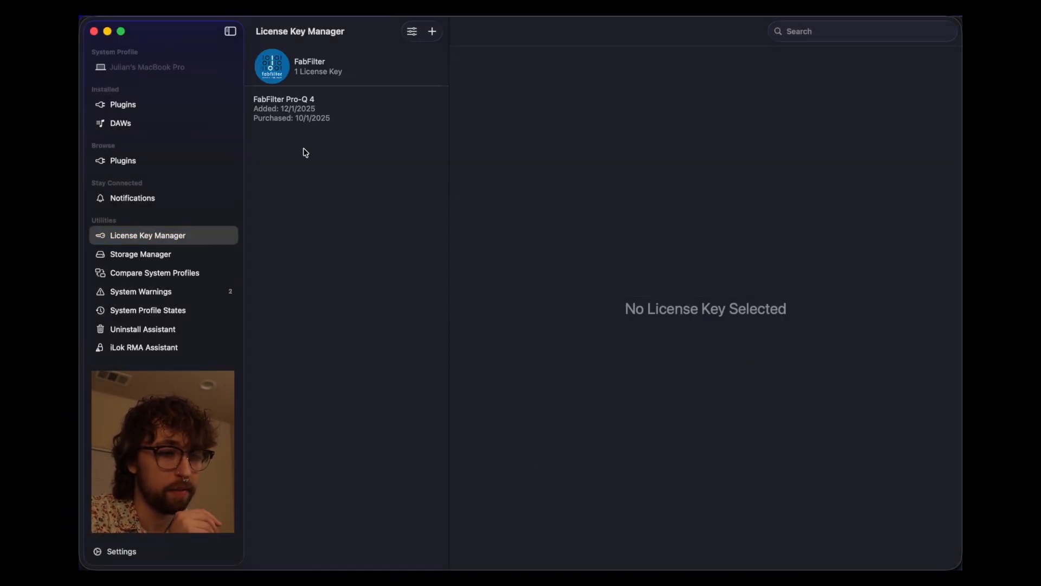
# - Open the FabFilter Pro-Q 4 license details and copy its key to the clipboard
pyautogui.click(320, 121)
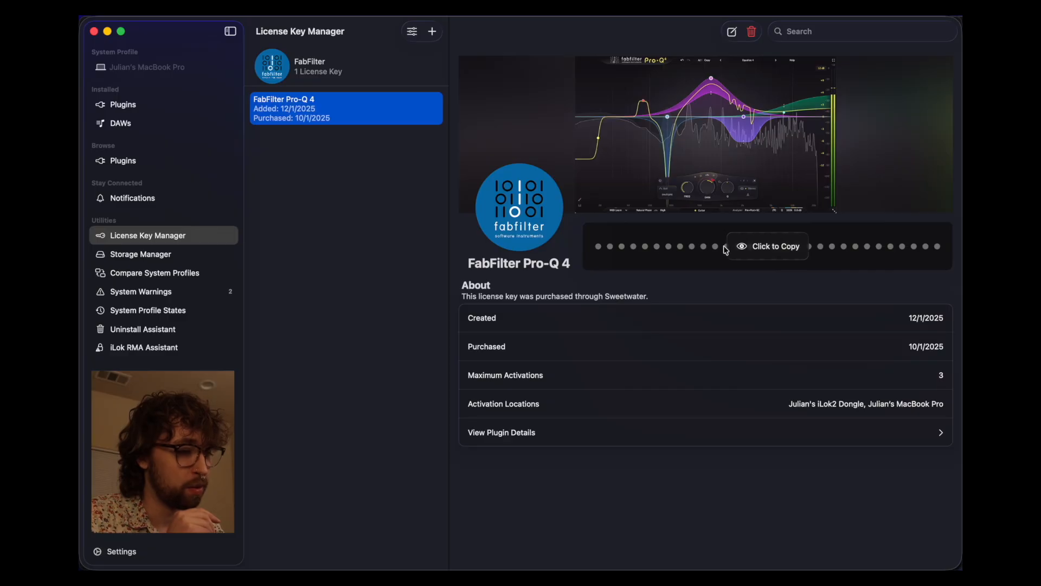
pyautogui.moveTo(744, 251)
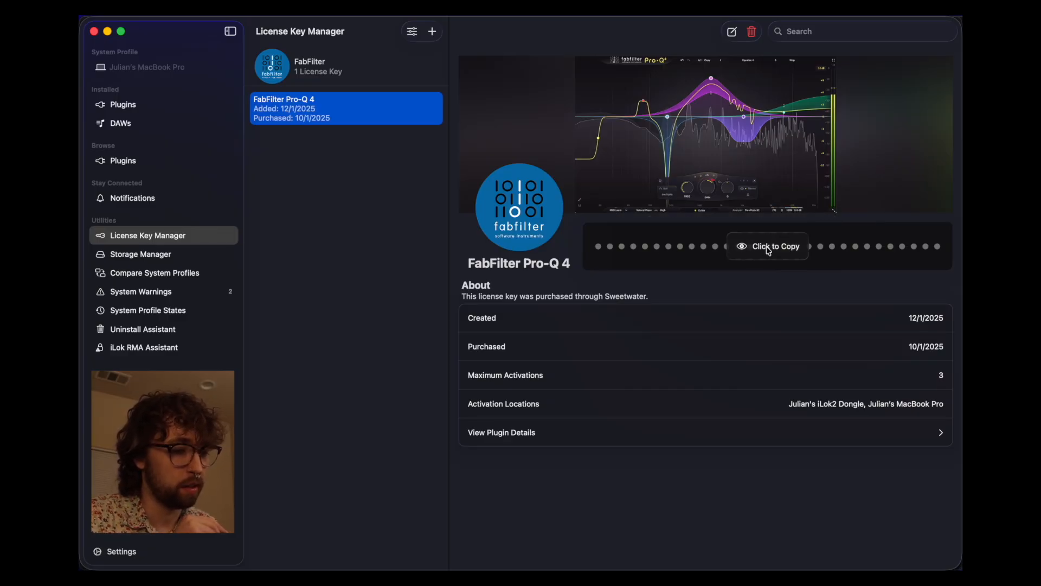
pyautogui.click(769, 251)
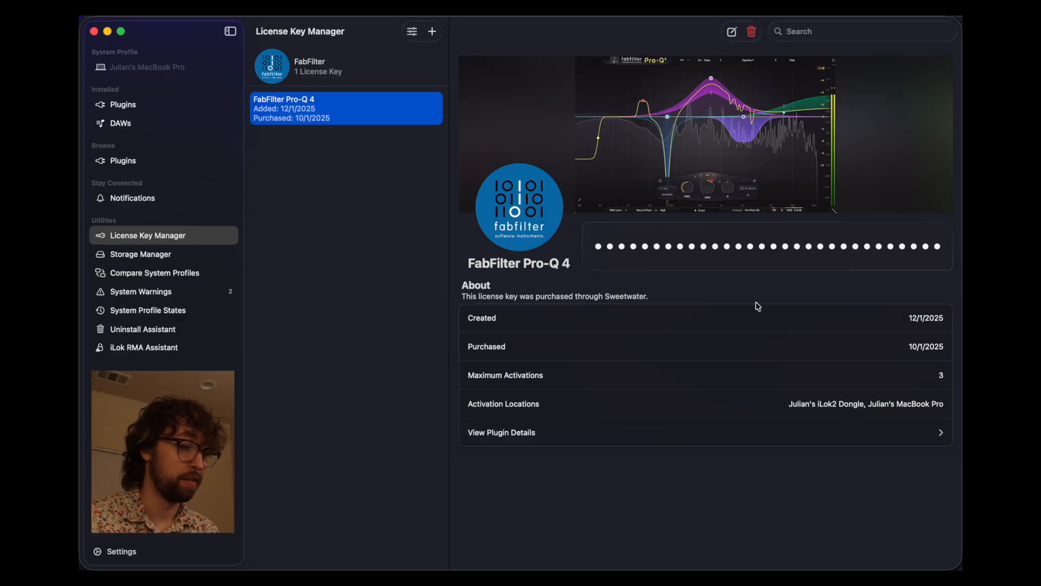
# - In Settings, review Activation Locations and start transferring the iLok2 dongle's license codes
pyautogui.click(133, 551)
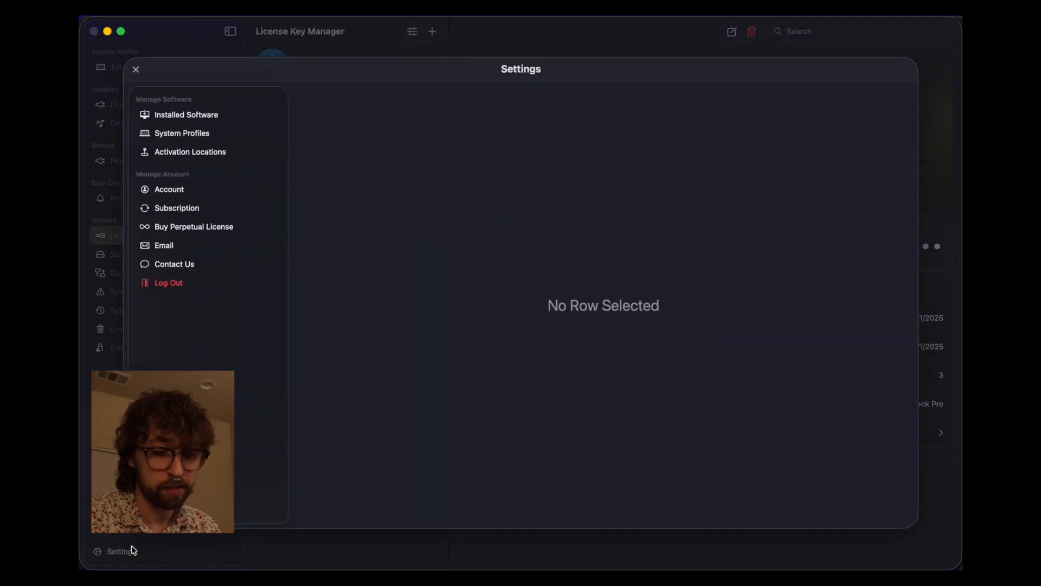
pyautogui.click(178, 153)
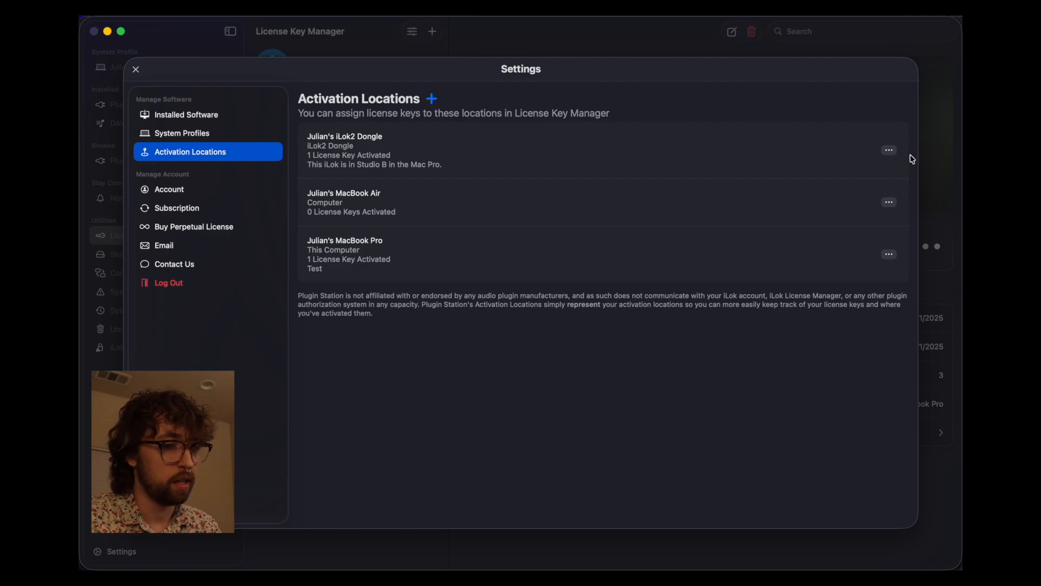
pyautogui.click(894, 152)
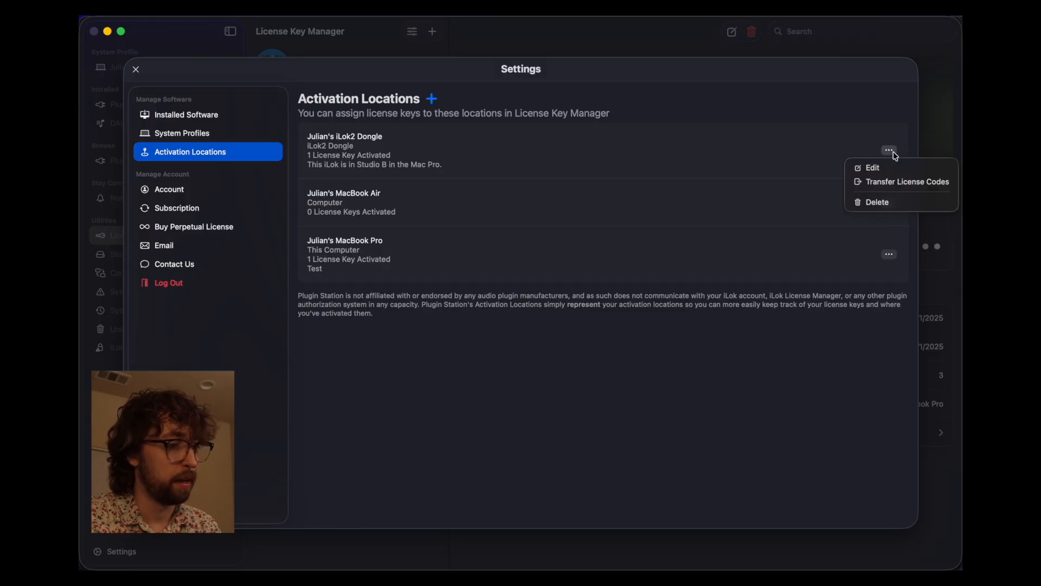
pyautogui.click(899, 186)
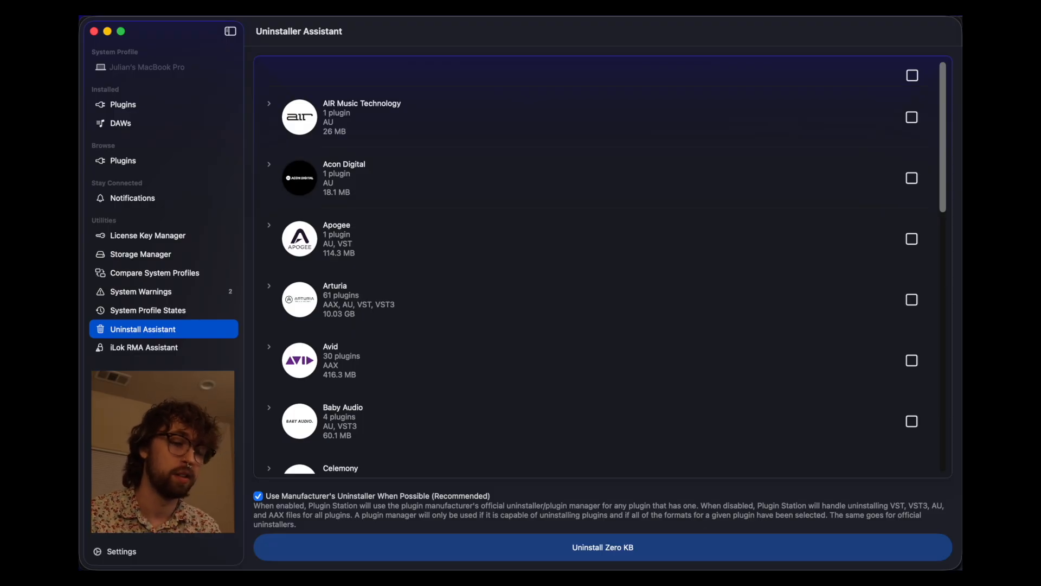
pyautogui.scroll(-5, 352, 221)
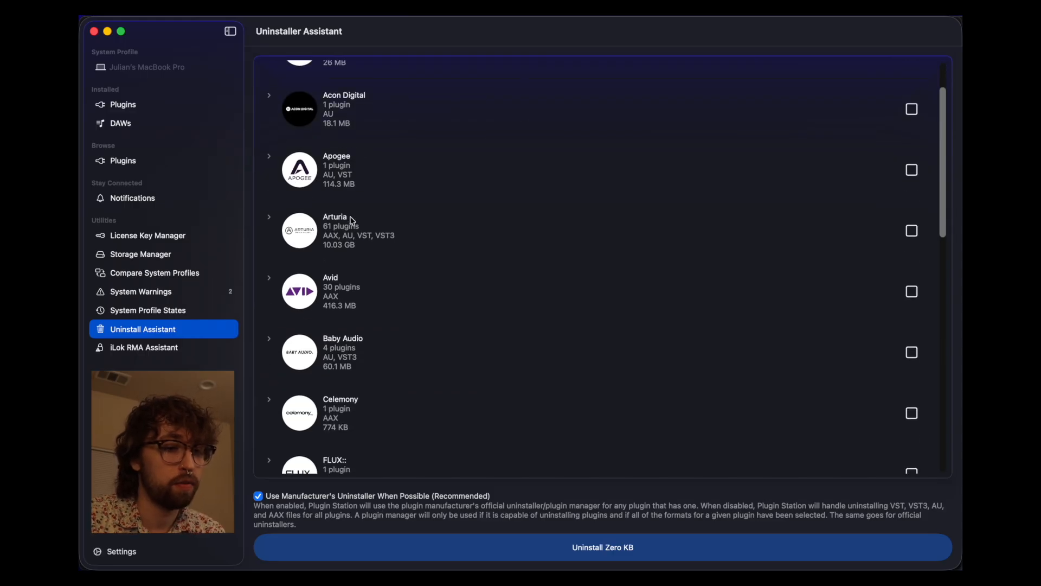
pyautogui.scroll(-20, 353, 221)
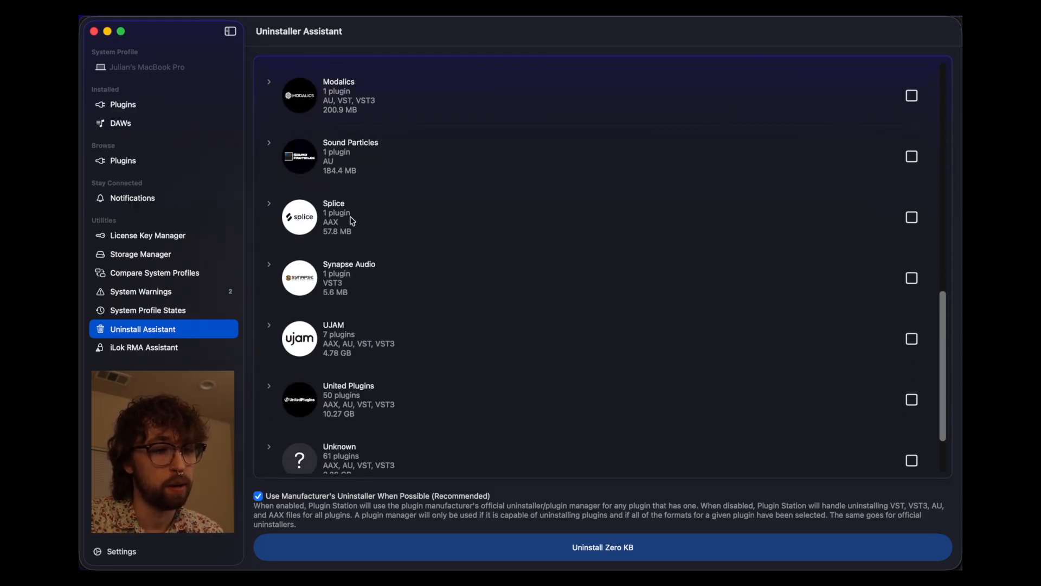
pyautogui.scroll(8, 352, 221)
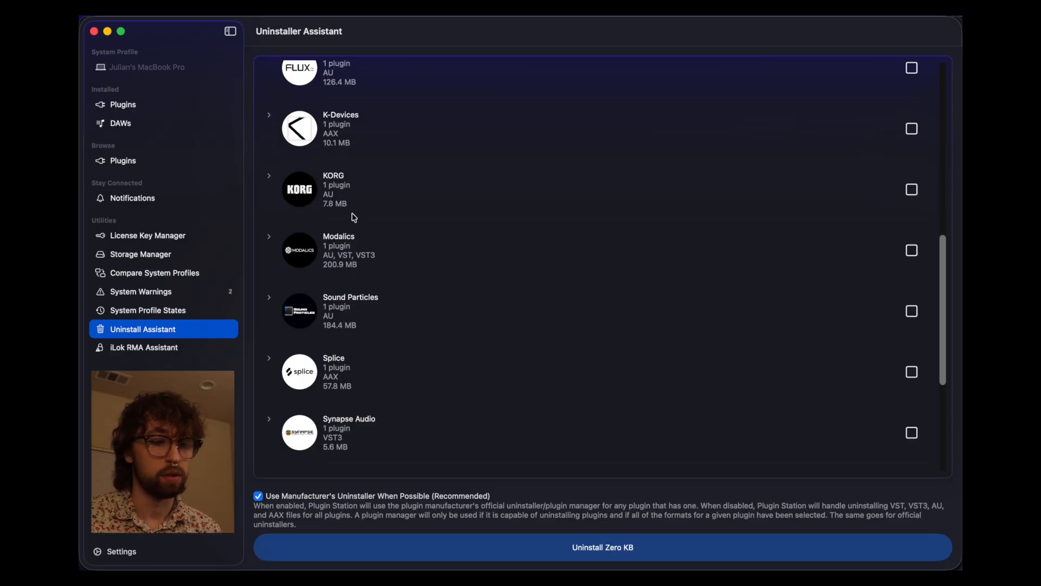
pyautogui.click(269, 358)
pyautogui.click(273, 349)
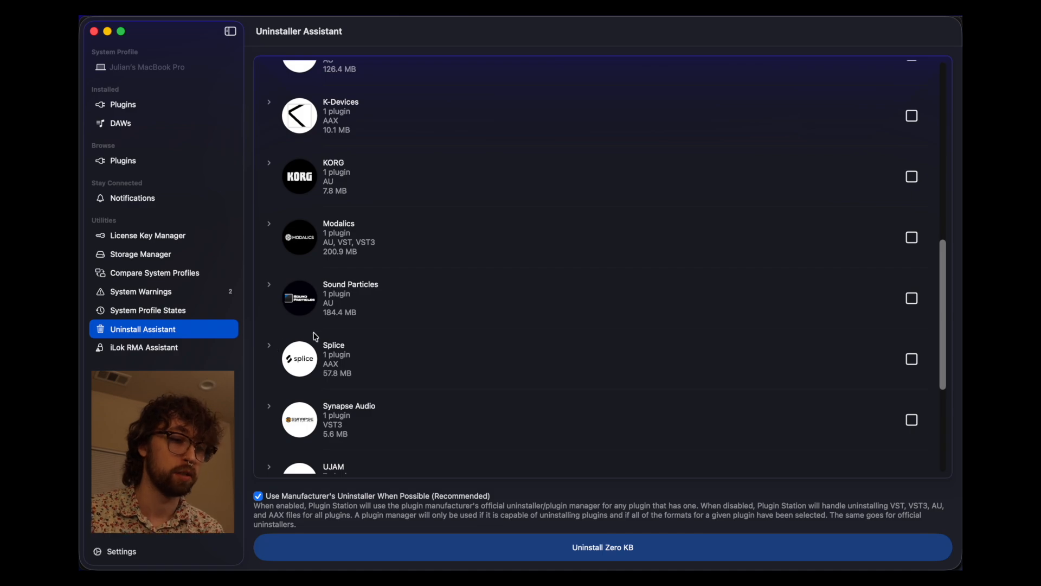
pyautogui.scroll(5, 340, 335)
pyautogui.scroll(-4, 341, 335)
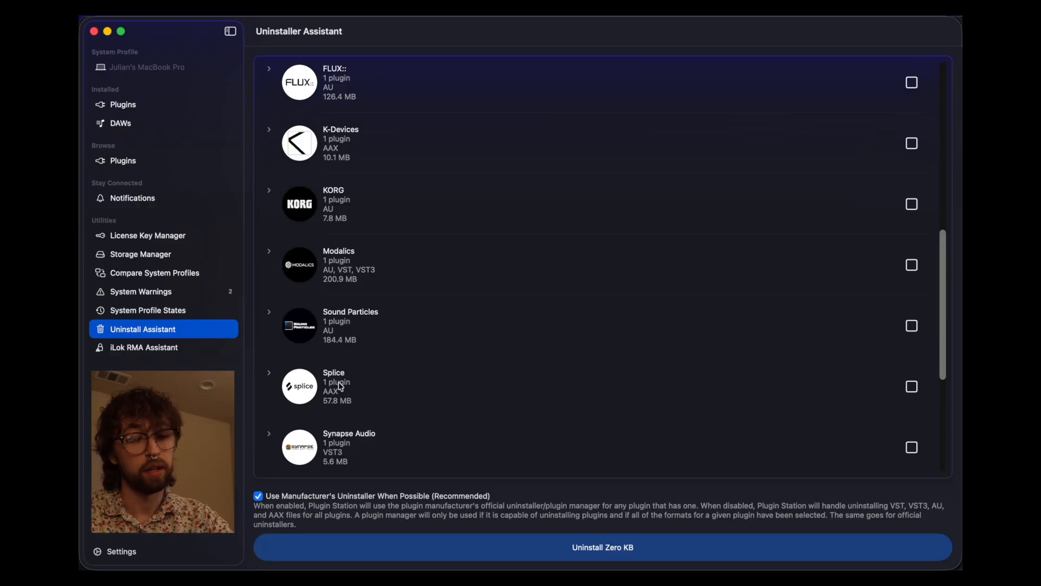
pyautogui.scroll(15, 352, 374)
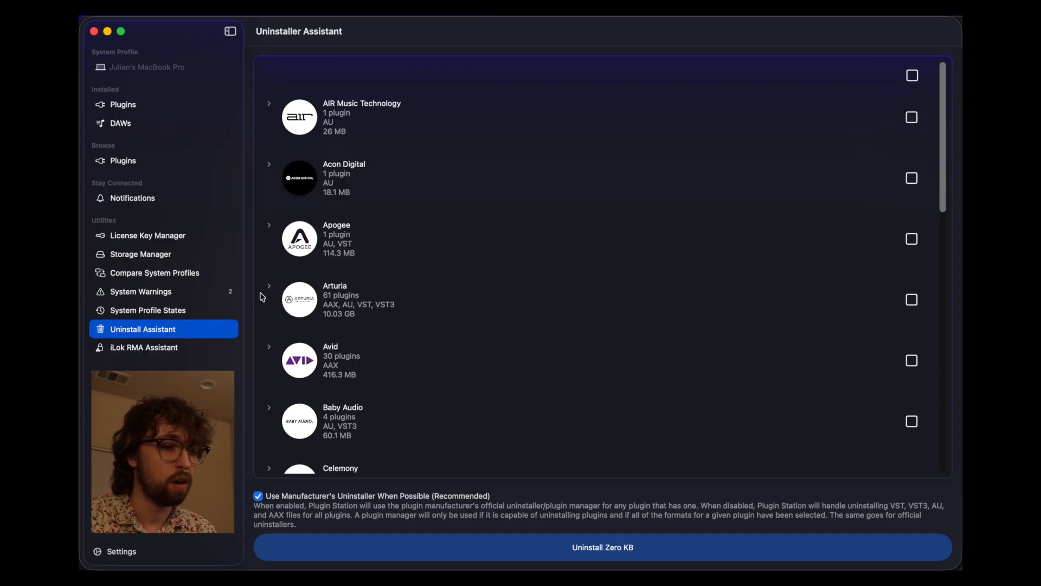
# - Mark all formats of Arturia's Acid V for removal and start the 174.1 MB uninstall
pyautogui.click(913, 300)
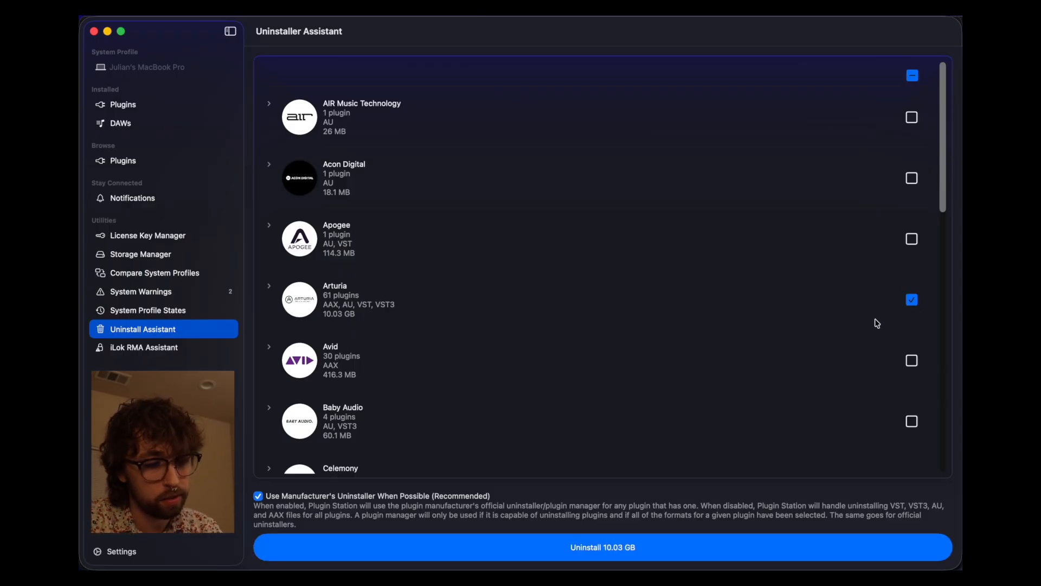
pyautogui.click(912, 300)
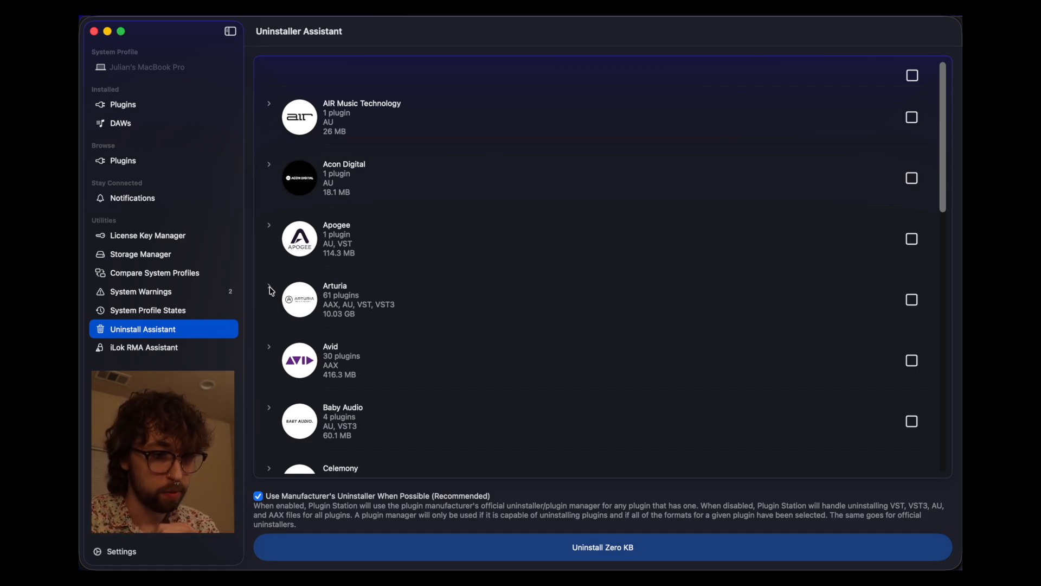
pyautogui.click(269, 288)
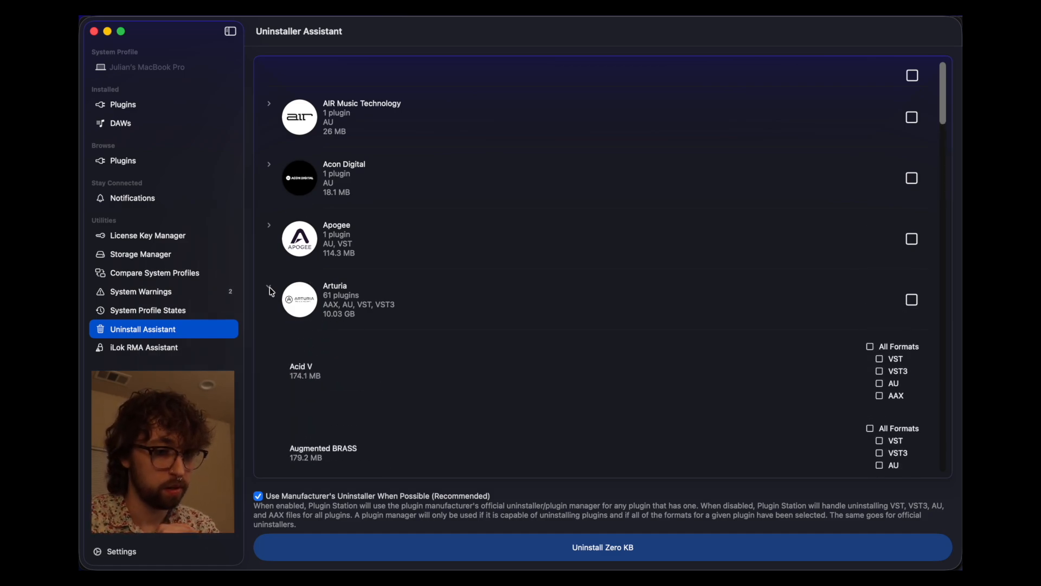
pyautogui.click(892, 349)
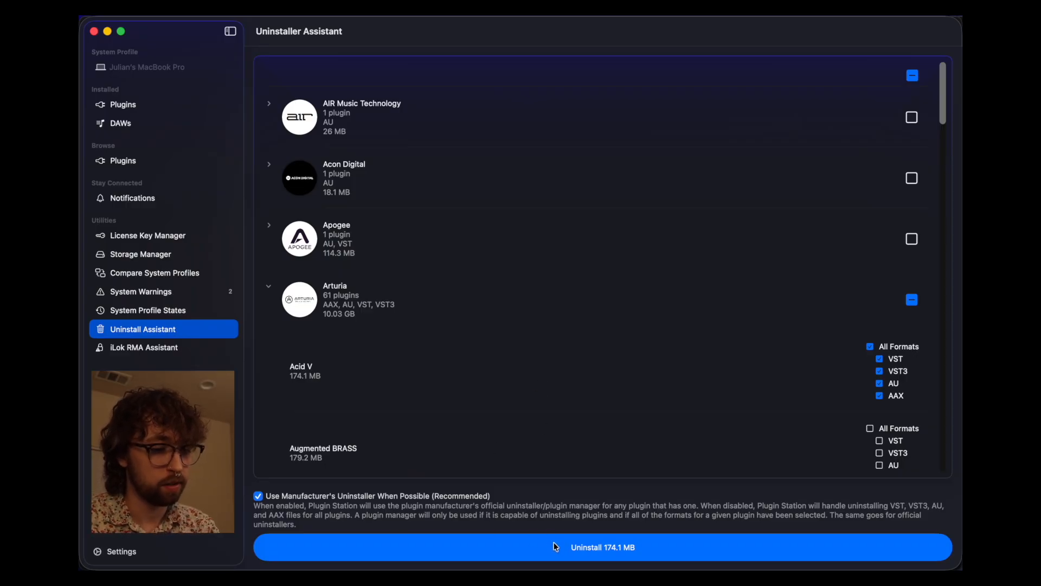
pyautogui.click(637, 549)
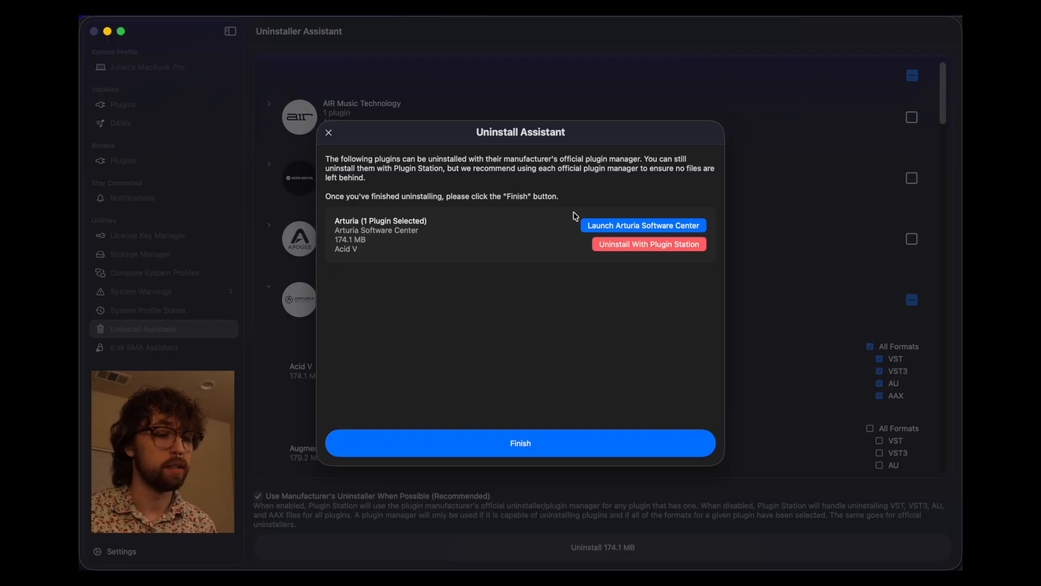
# - Dismiss the Acid V uninstall dialog without removing anything
pyautogui.press('Return')
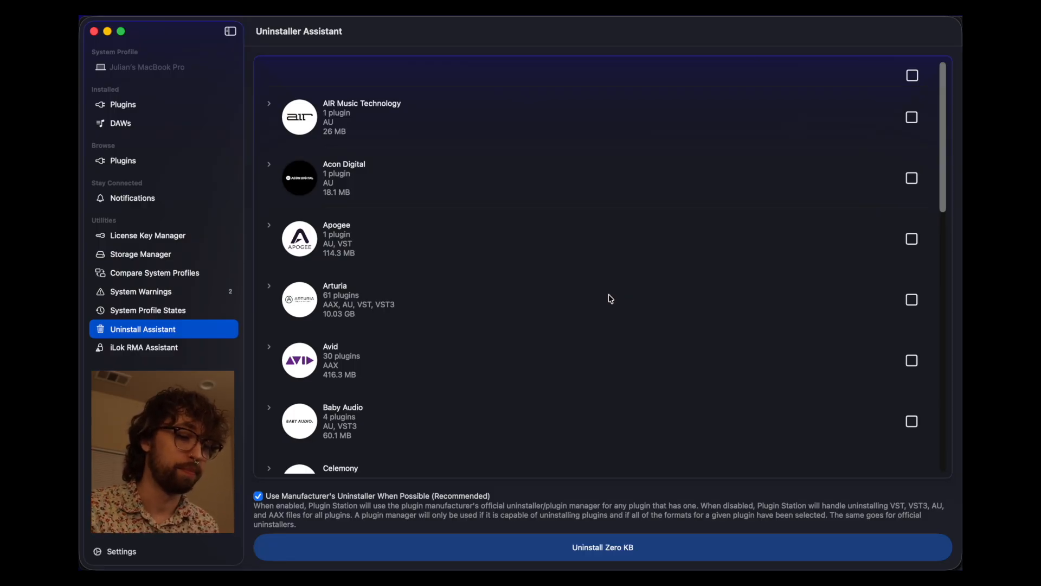
# - Uninstall all four Baby Audio plugins (60.1 MB): Beat Slammer, Pitch Drift, Tekno and Warp
pyautogui.scroll(-5, 611, 299)
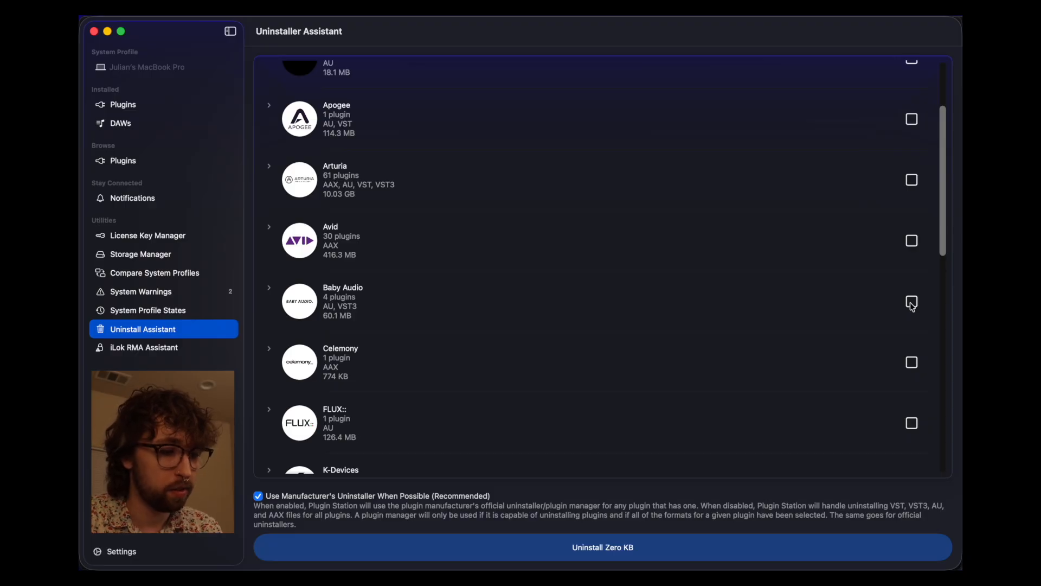
pyautogui.click(912, 304)
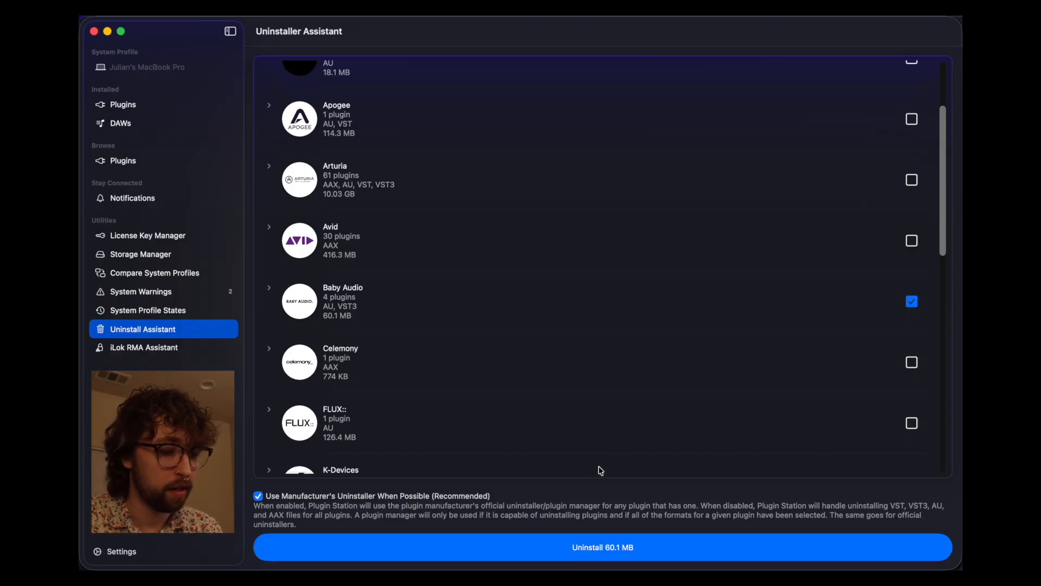
pyautogui.click(590, 544)
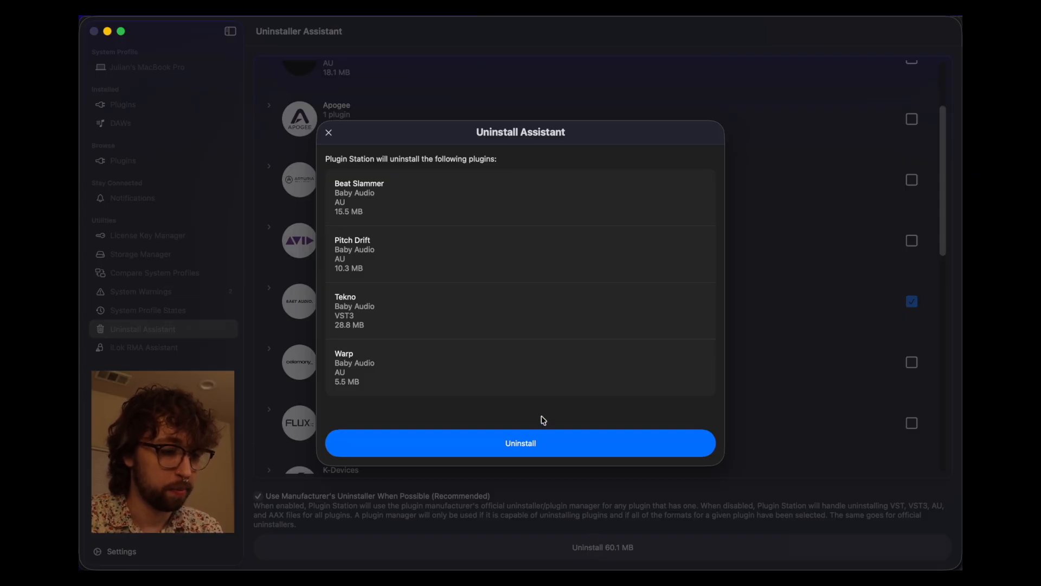
pyautogui.click(536, 443)
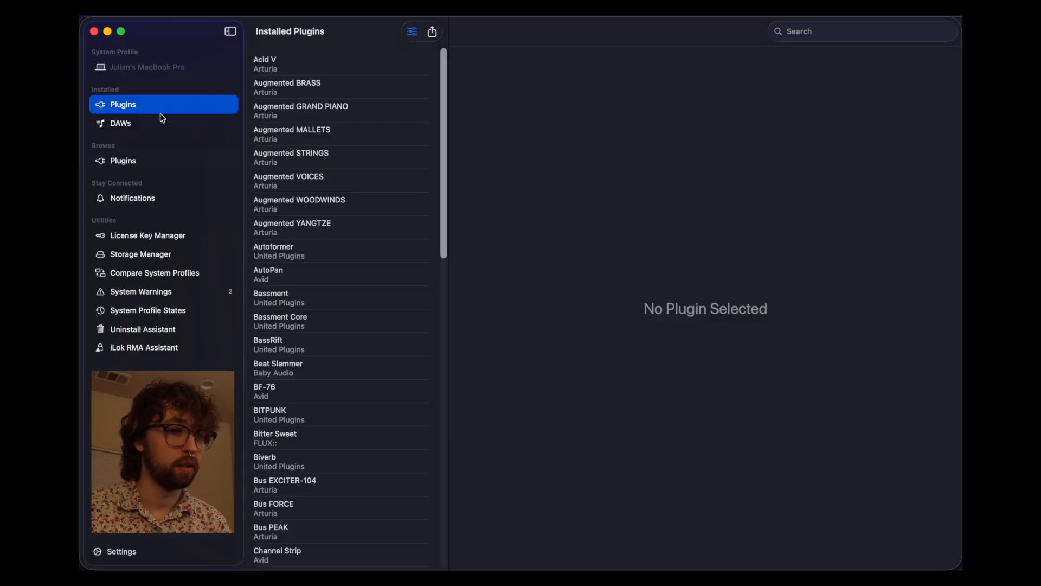
# - Export all installed plugins to a CSV file with all eight columns selected
pyautogui.click(432, 33)
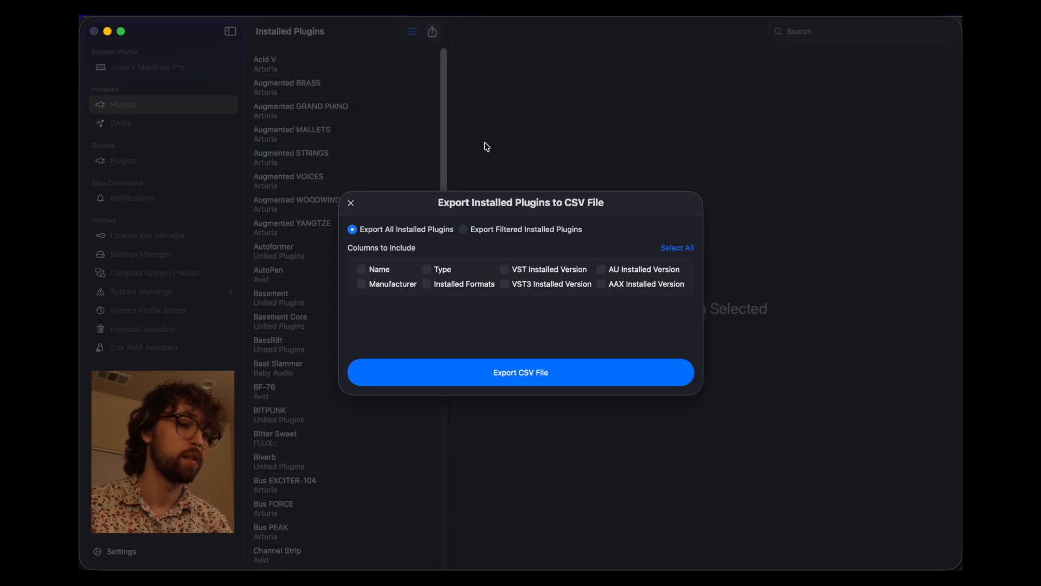
pyautogui.click(672, 249)
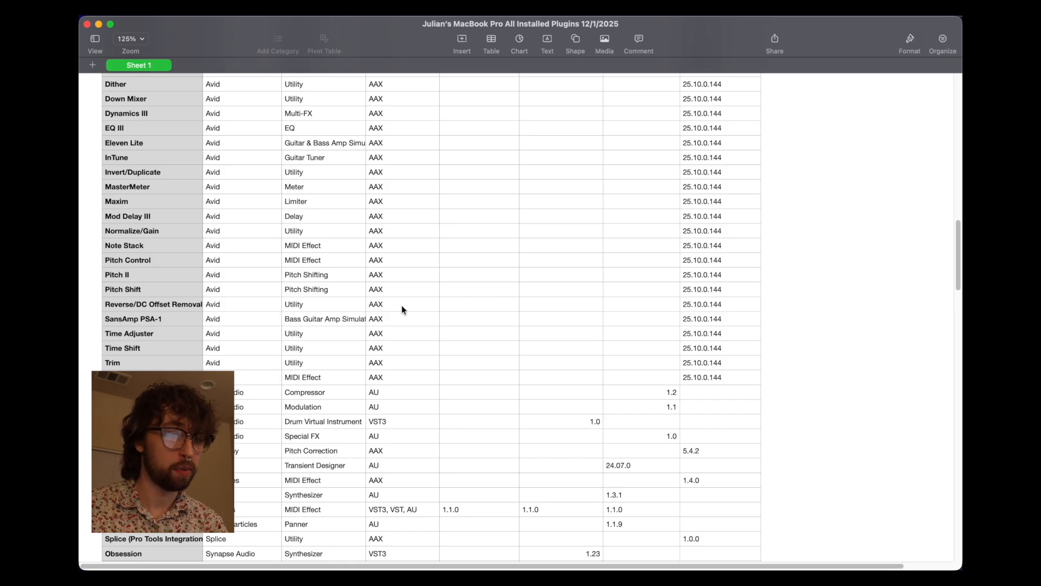
# - Scroll up and down the exported all-plugins spreadsheet in Numbers to check its rows
pyautogui.scroll(5, 402, 306)
pyautogui.scroll(-20, 402, 306)
pyautogui.scroll(-20, 402, 307)
pyautogui.scroll(20, 402, 307)
pyautogui.scroll(20, 402, 310)
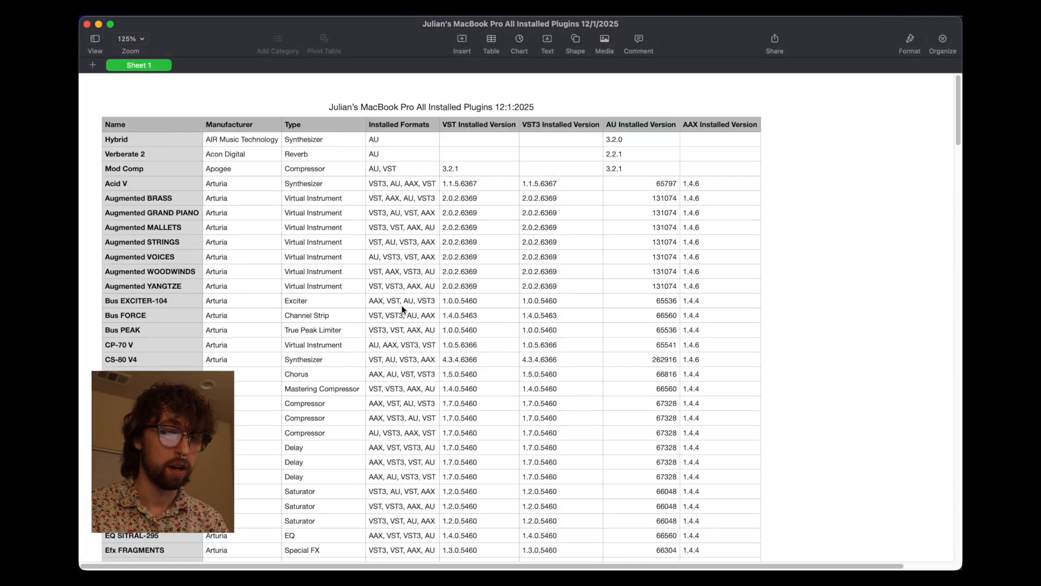
pyautogui.scroll(-20, 402, 309)
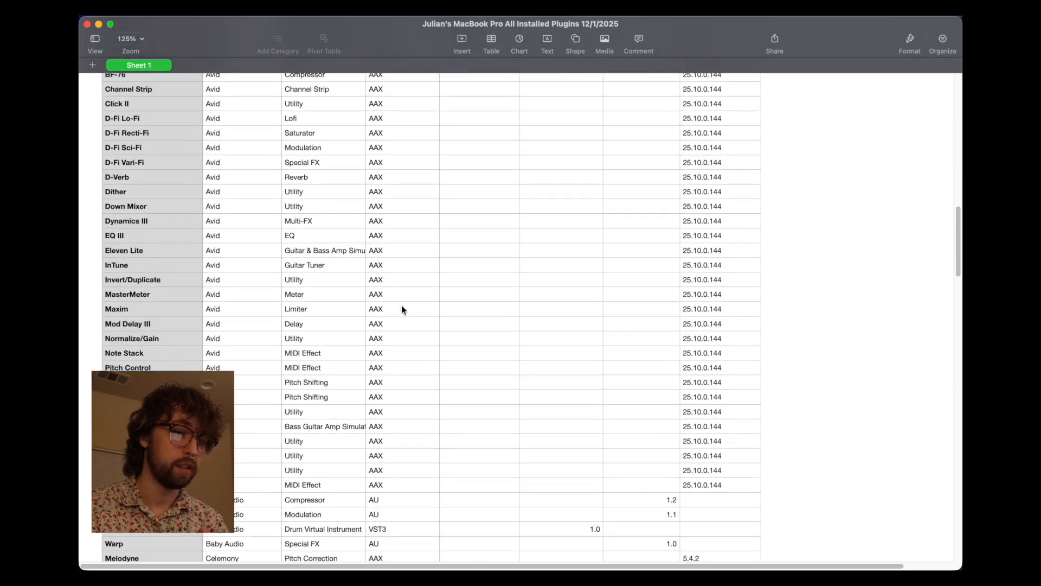
pyautogui.scroll(-5, 401, 304)
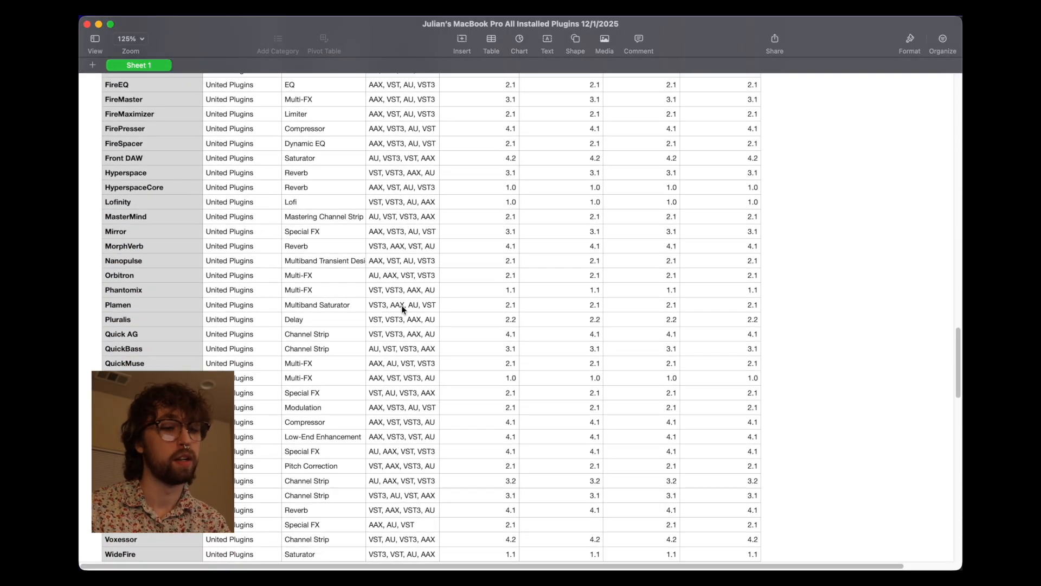
pyautogui.scroll(8, 401, 304)
pyautogui.scroll(10, 402, 305)
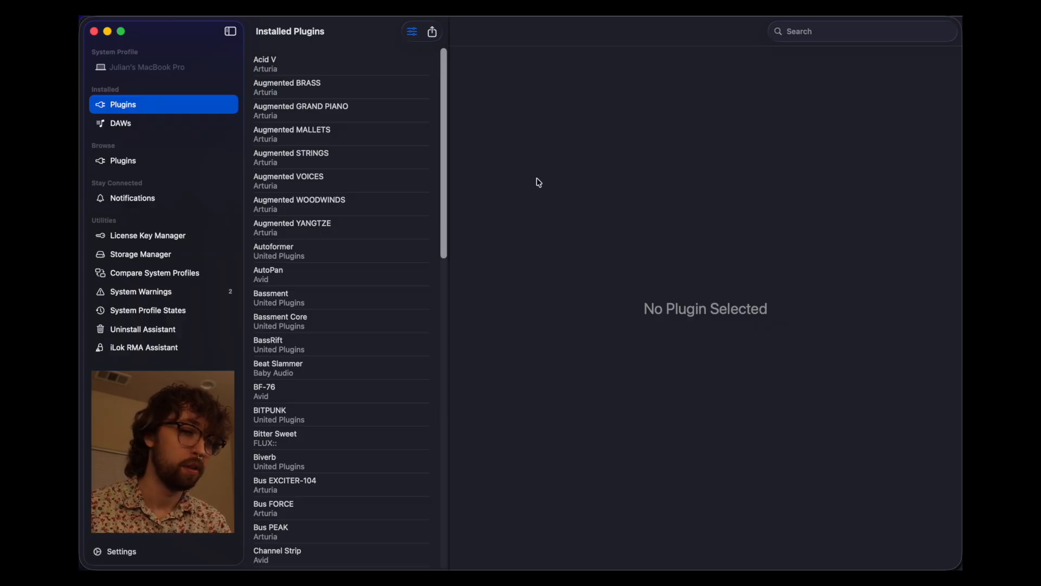
# - Filter the installed plugins list to type EQ, no longer hiding unrecognized plugins
pyautogui.click(432, 32)
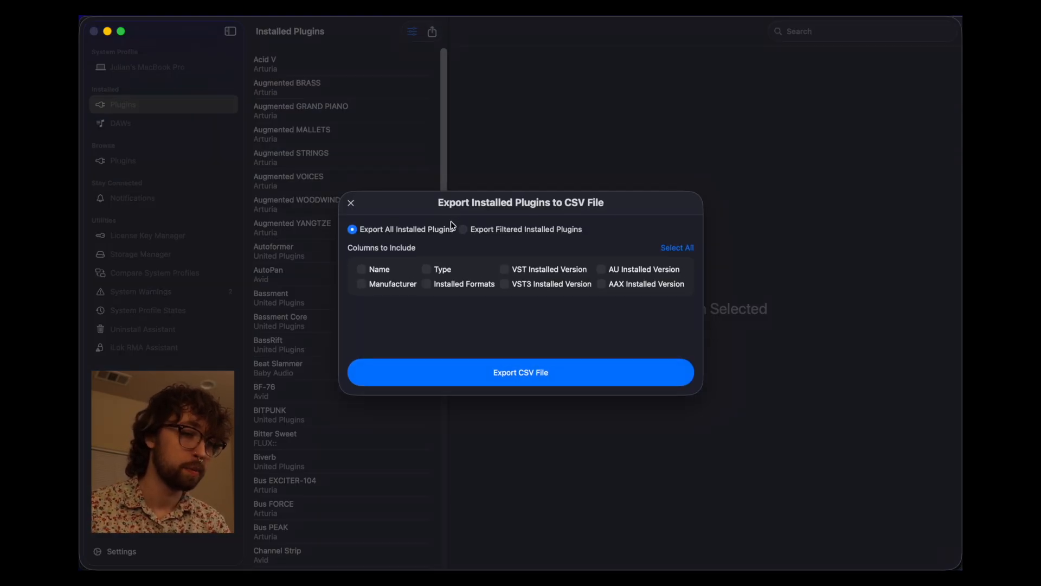
pyautogui.click(487, 232)
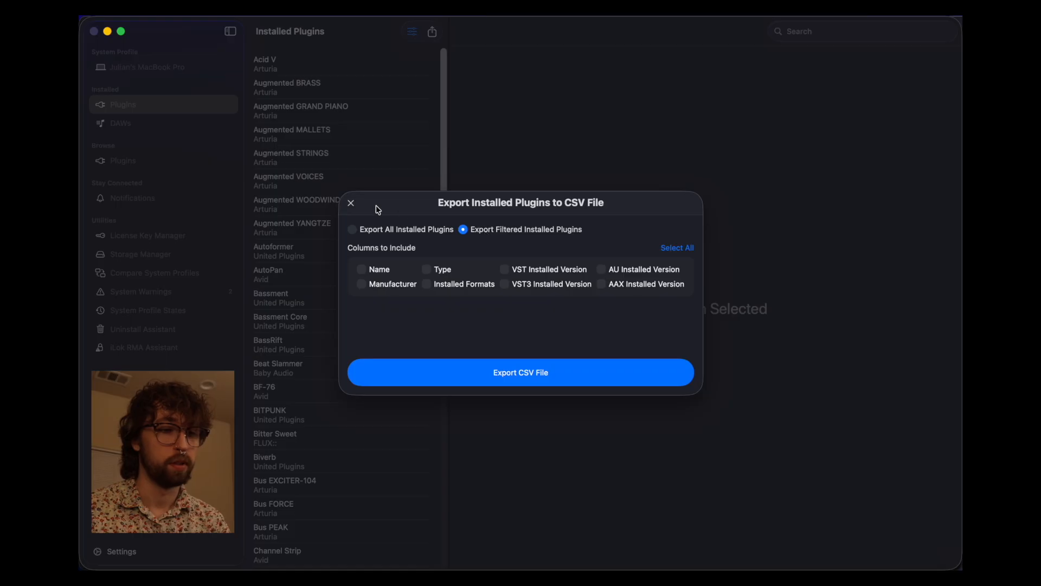
pyautogui.click(352, 205)
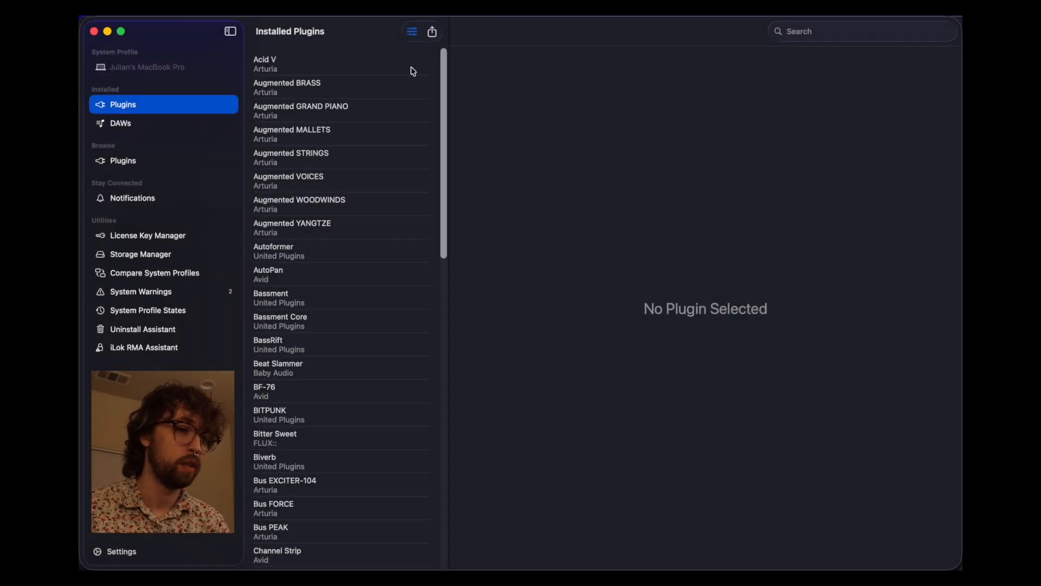
pyautogui.click(411, 31)
pyautogui.click(405, 264)
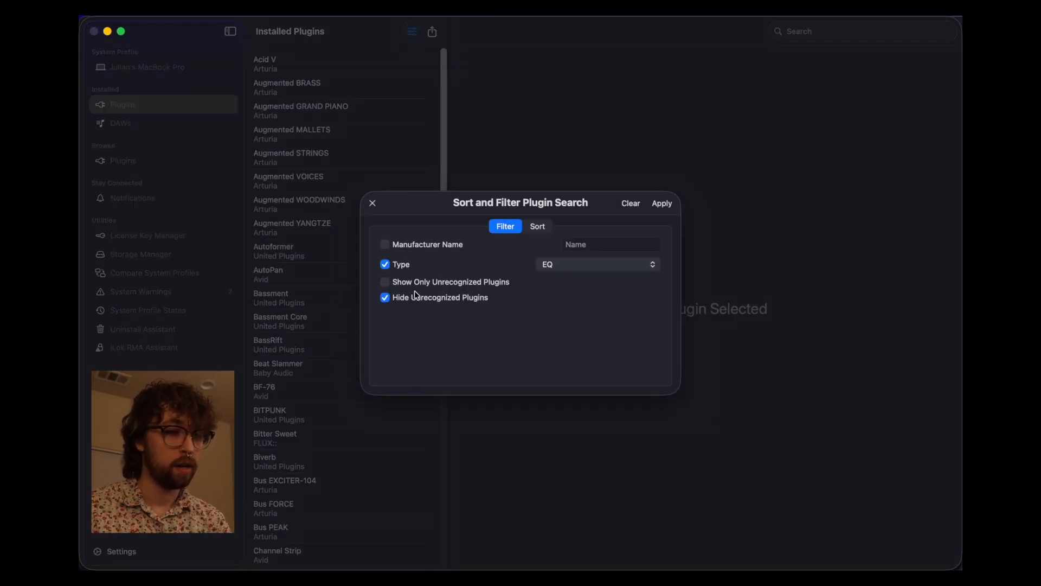
pyautogui.click(414, 298)
pyautogui.click(661, 205)
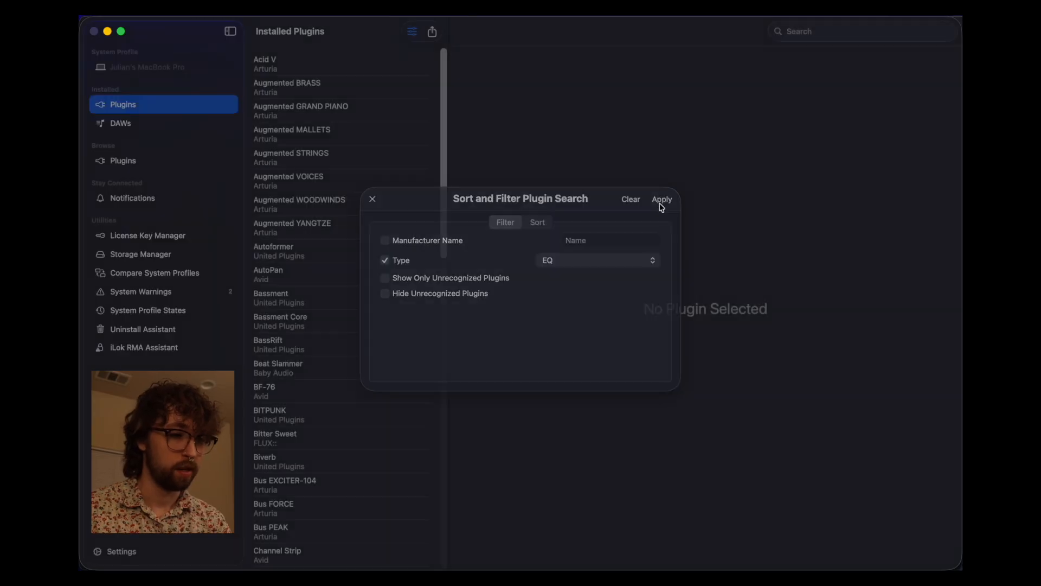
# - Export the filtered EQ plugins with all eight columns as a CSV file
pyautogui.click(433, 32)
pyautogui.click(489, 232)
pyautogui.click(670, 249)
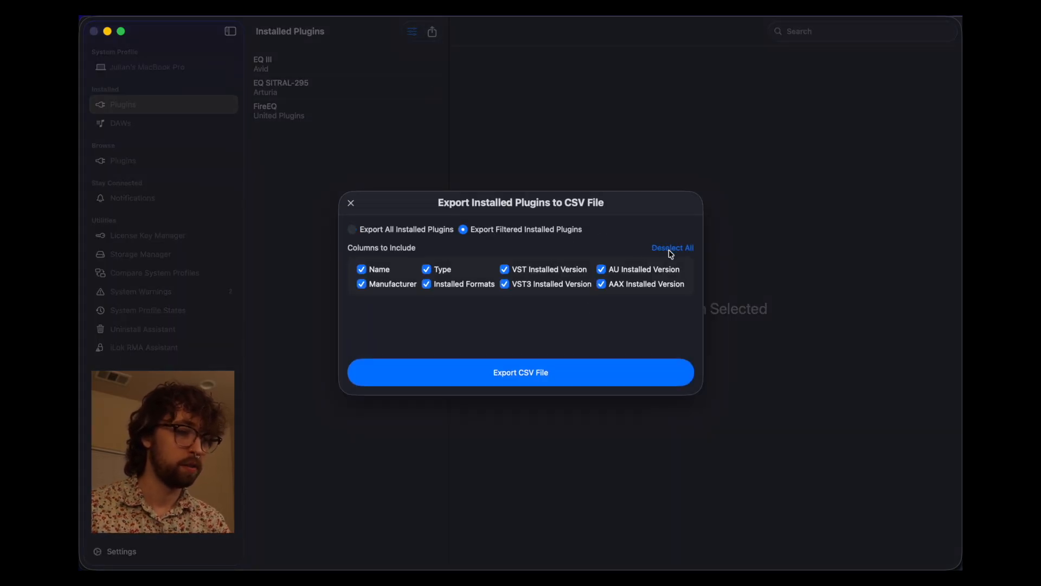
pyautogui.click(499, 375)
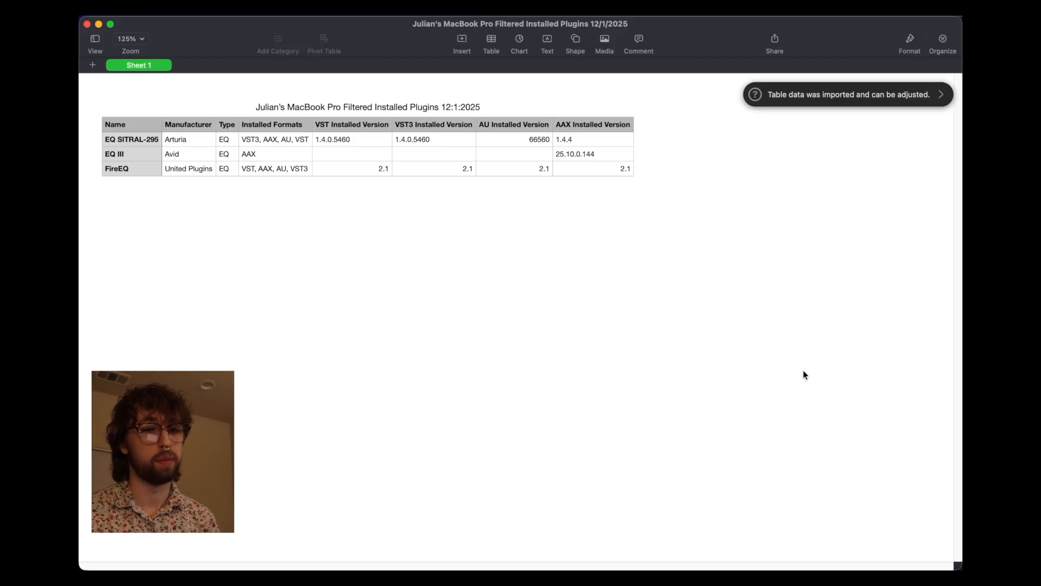
pyautogui.moveTo(622, 169); pyautogui.dragTo(152, 143)
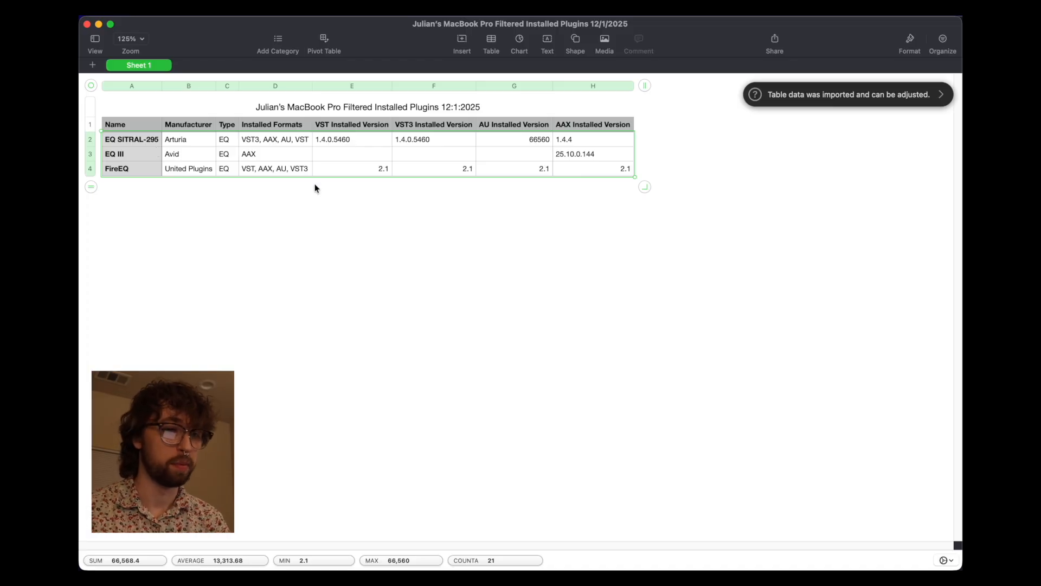
pyautogui.click(351, 206)
# - Put away the spreadsheet and reopen Plugin Station's sort and filter options
pyautogui.press('super+q')
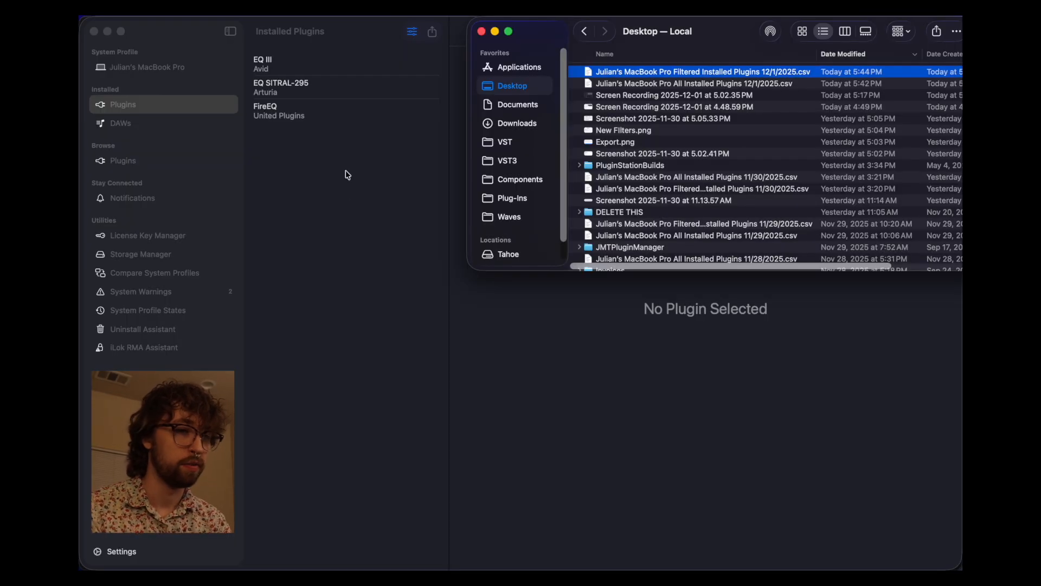
pyautogui.click(400, 187)
pyautogui.click(418, 32)
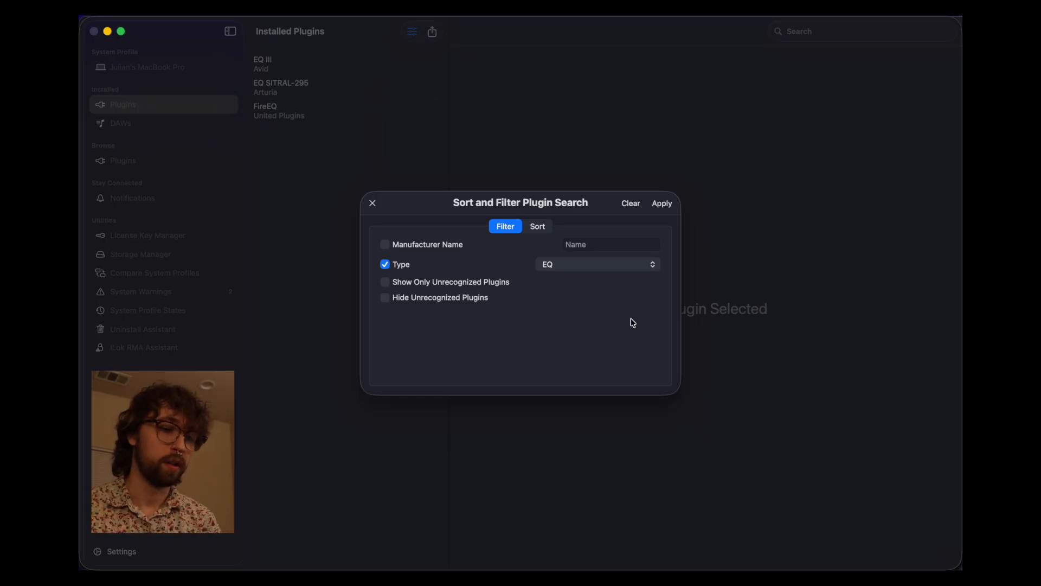
# - Remove the EQ type filter and show only unrecognized plugins
pyautogui.click(407, 267)
pyautogui.click(428, 283)
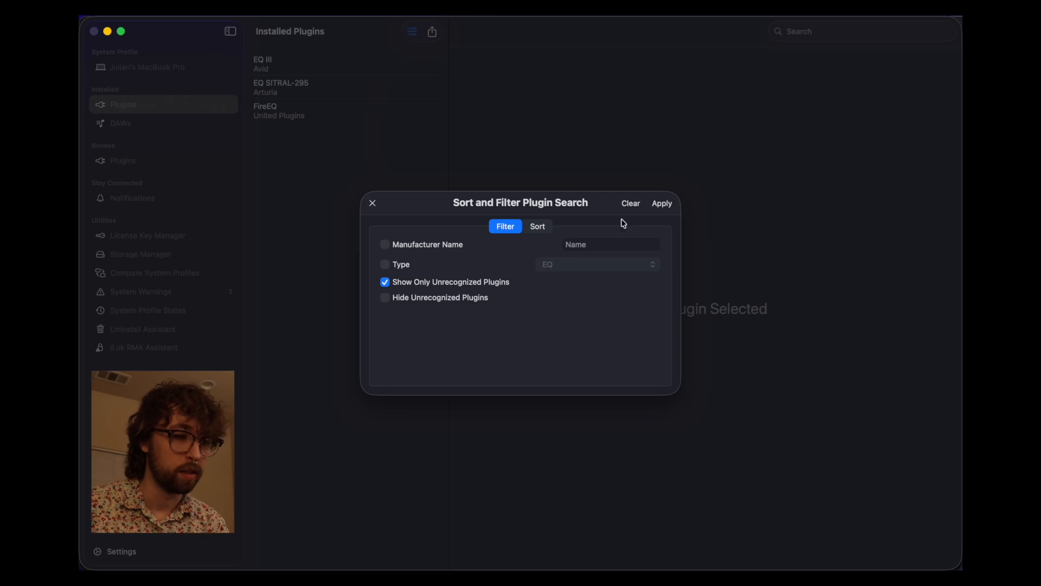
pyautogui.click(659, 205)
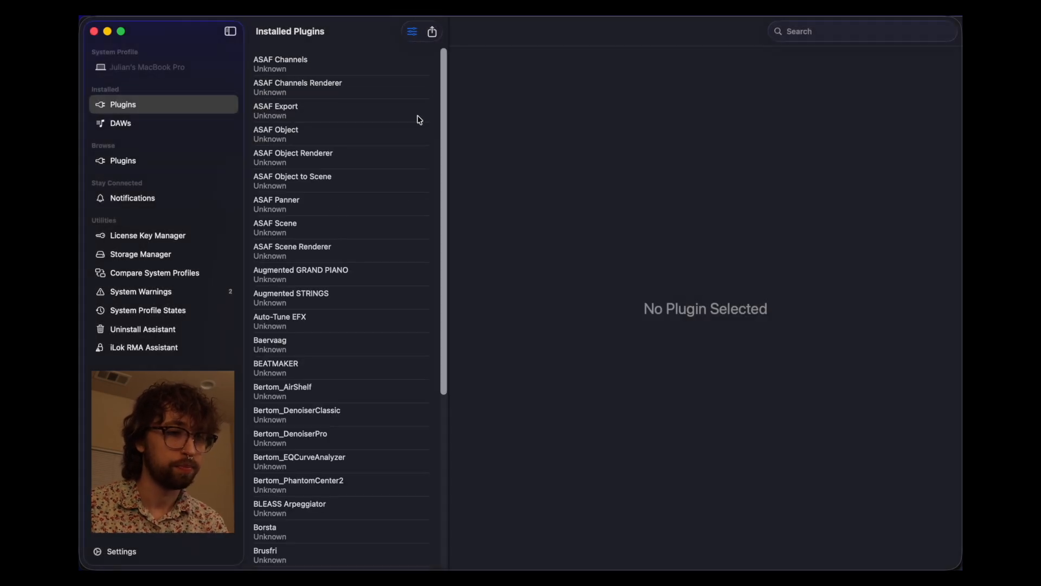
# - Switch the filter to hide unrecognized plugins and scroll the recognized list
pyautogui.click(413, 32)
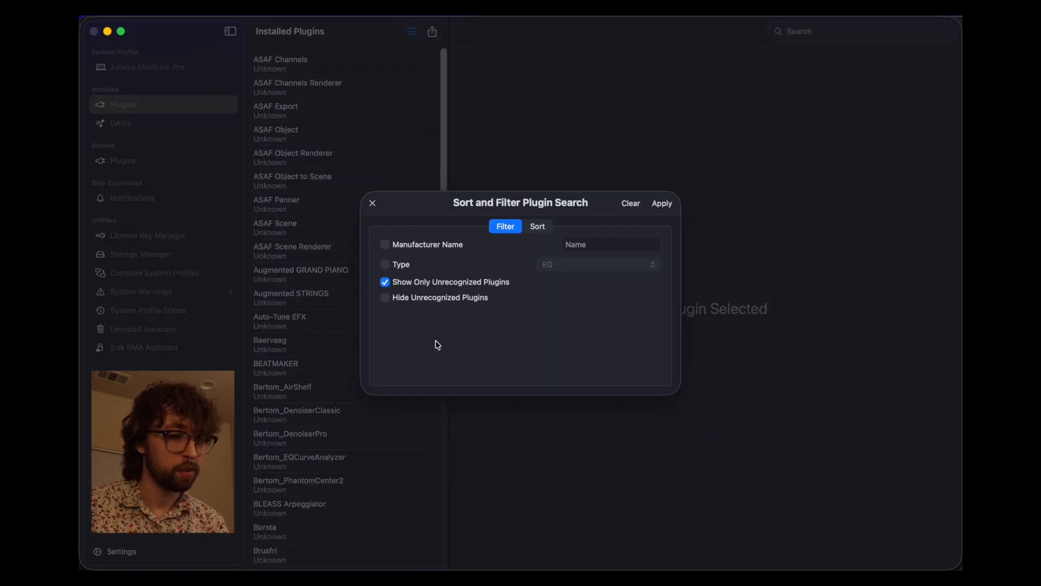
pyautogui.click(412, 299)
pyautogui.click(662, 204)
pyautogui.scroll(-15, 389, 328)
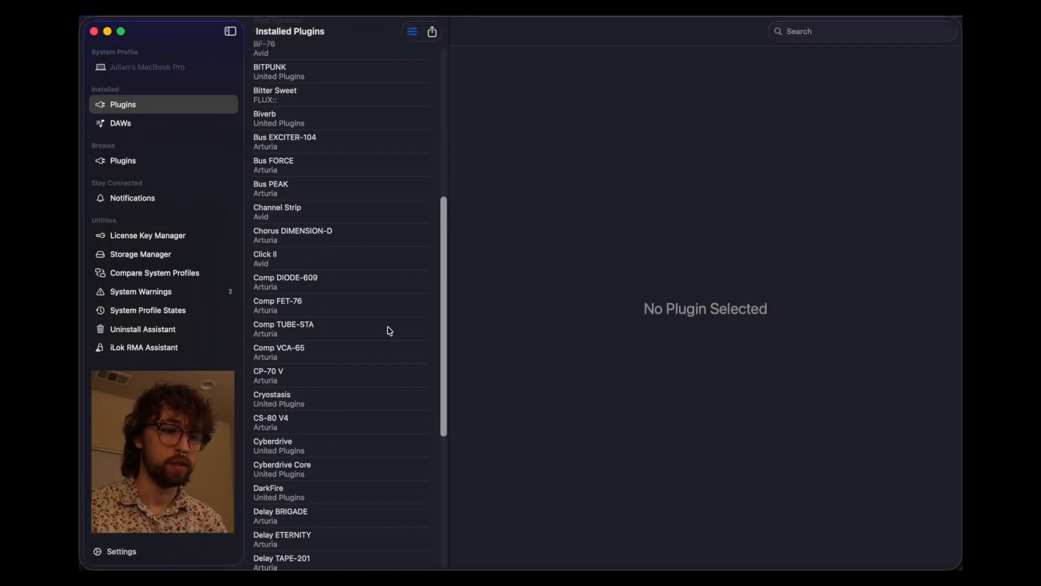
pyautogui.scroll(-10, 388, 329)
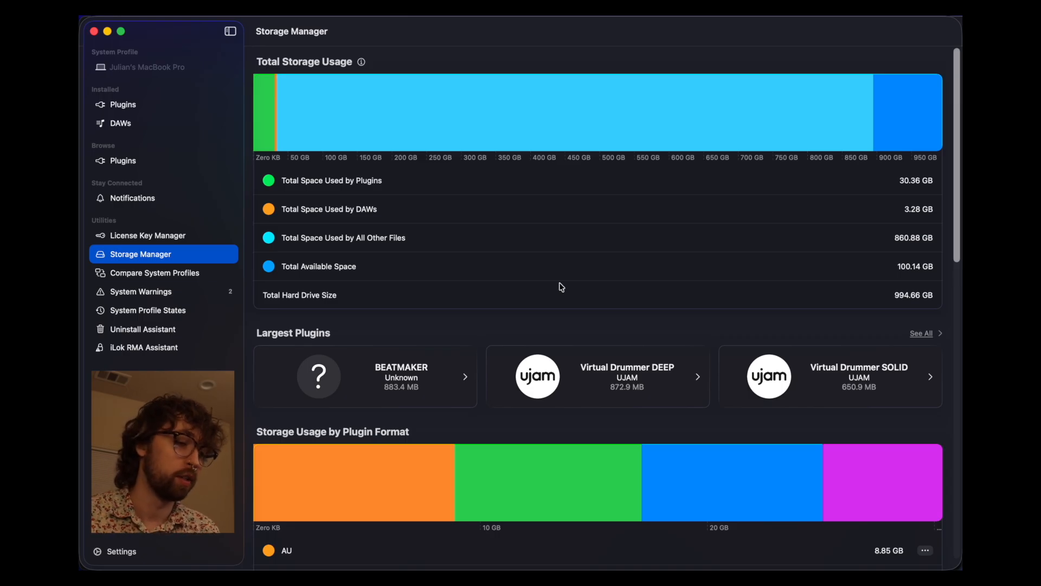
# - Start uninstalling all VST3 plugins from Storage Manager, then cancel it
pyautogui.scroll(-5, 562, 287)
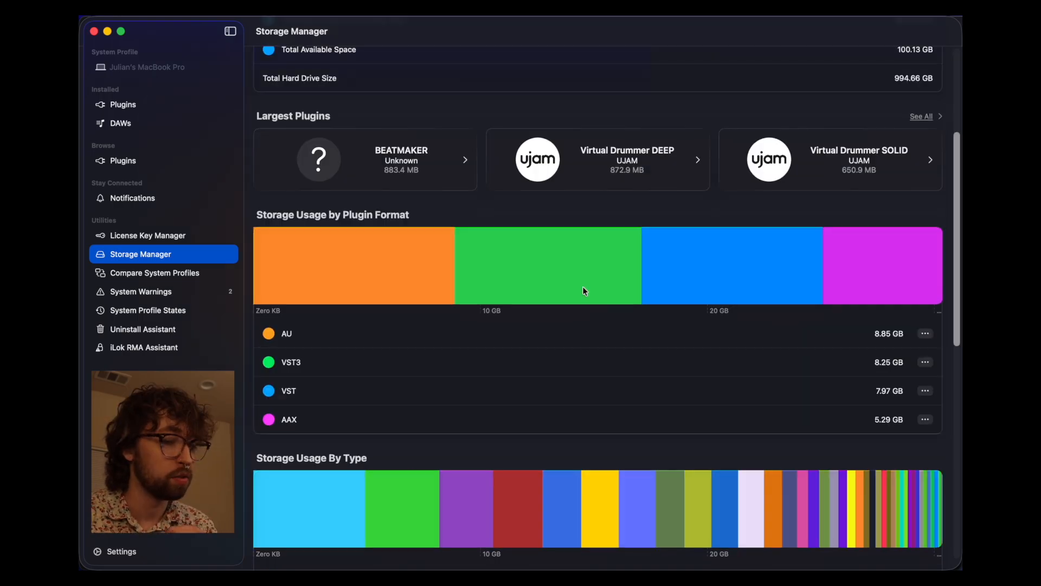
pyautogui.click(926, 365)
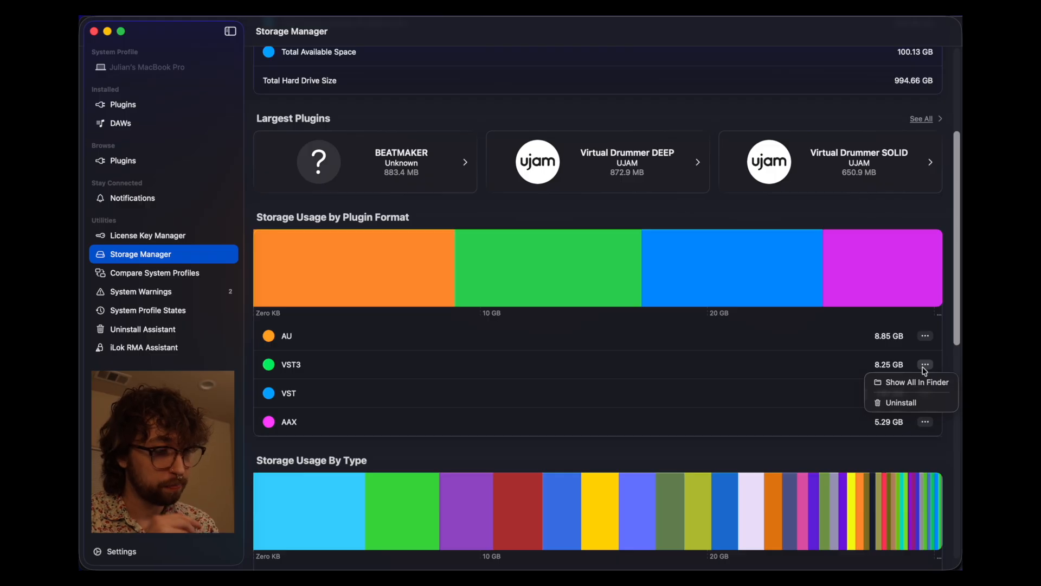
pyautogui.click(900, 402)
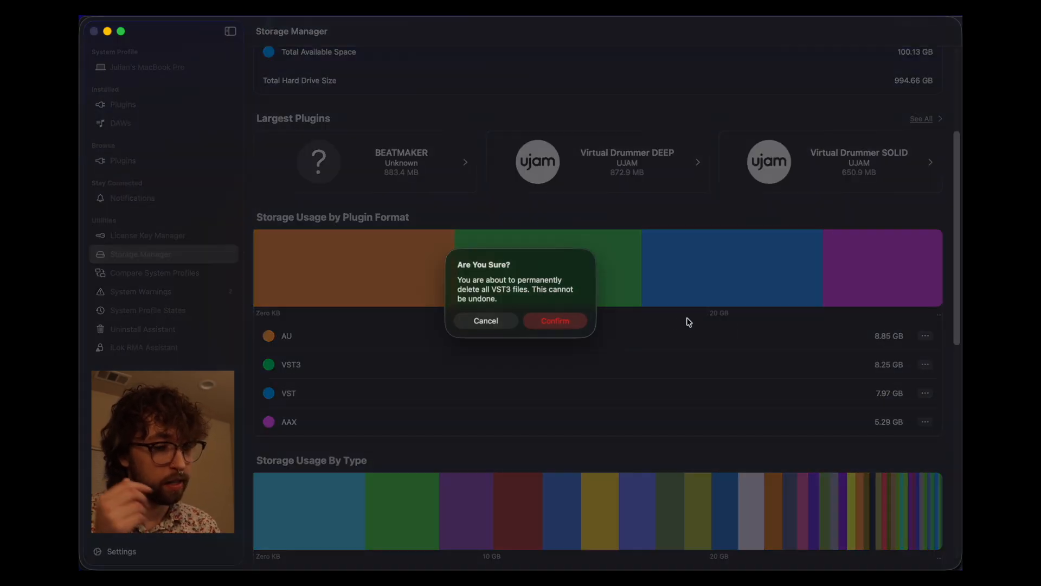
pyautogui.click(487, 321)
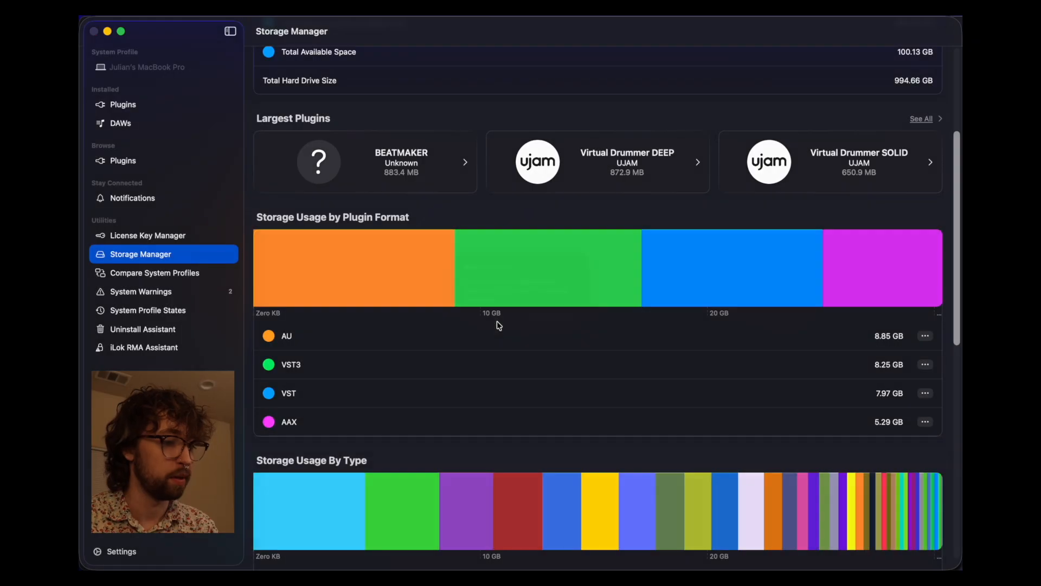
# - Reveal all VST3 plugin files in Finder and arrange the folder windows
pyautogui.click(925, 366)
pyautogui.click(926, 383)
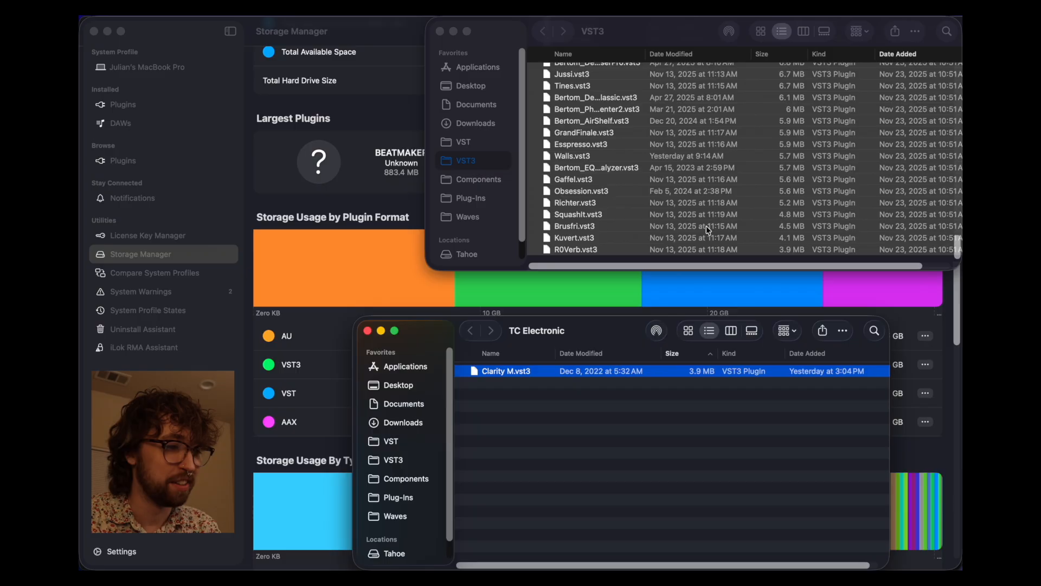
pyautogui.moveTo(648, 30); pyautogui.dragTo(435, 49)
pyautogui.click(593, 335)
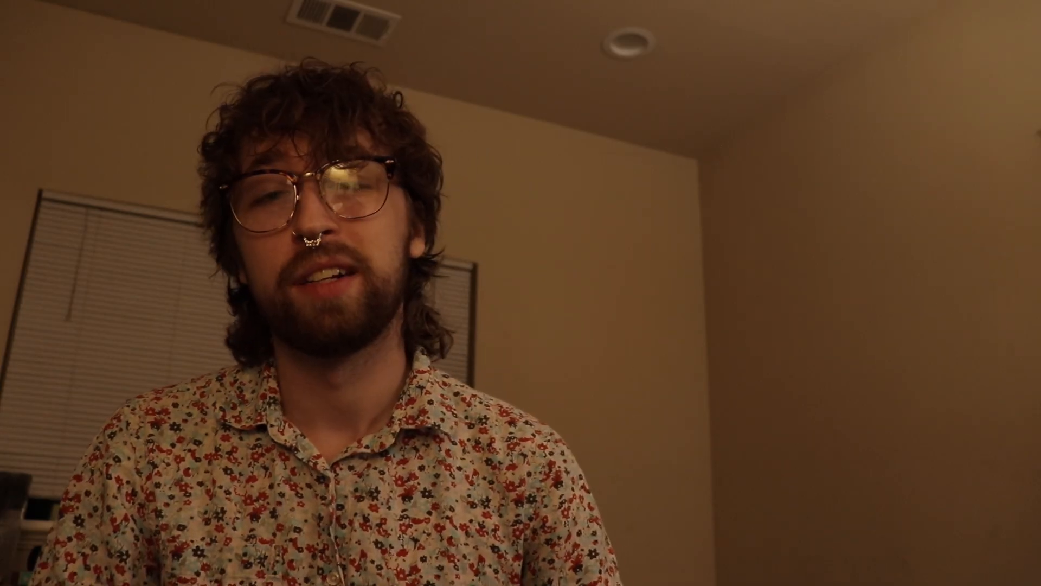